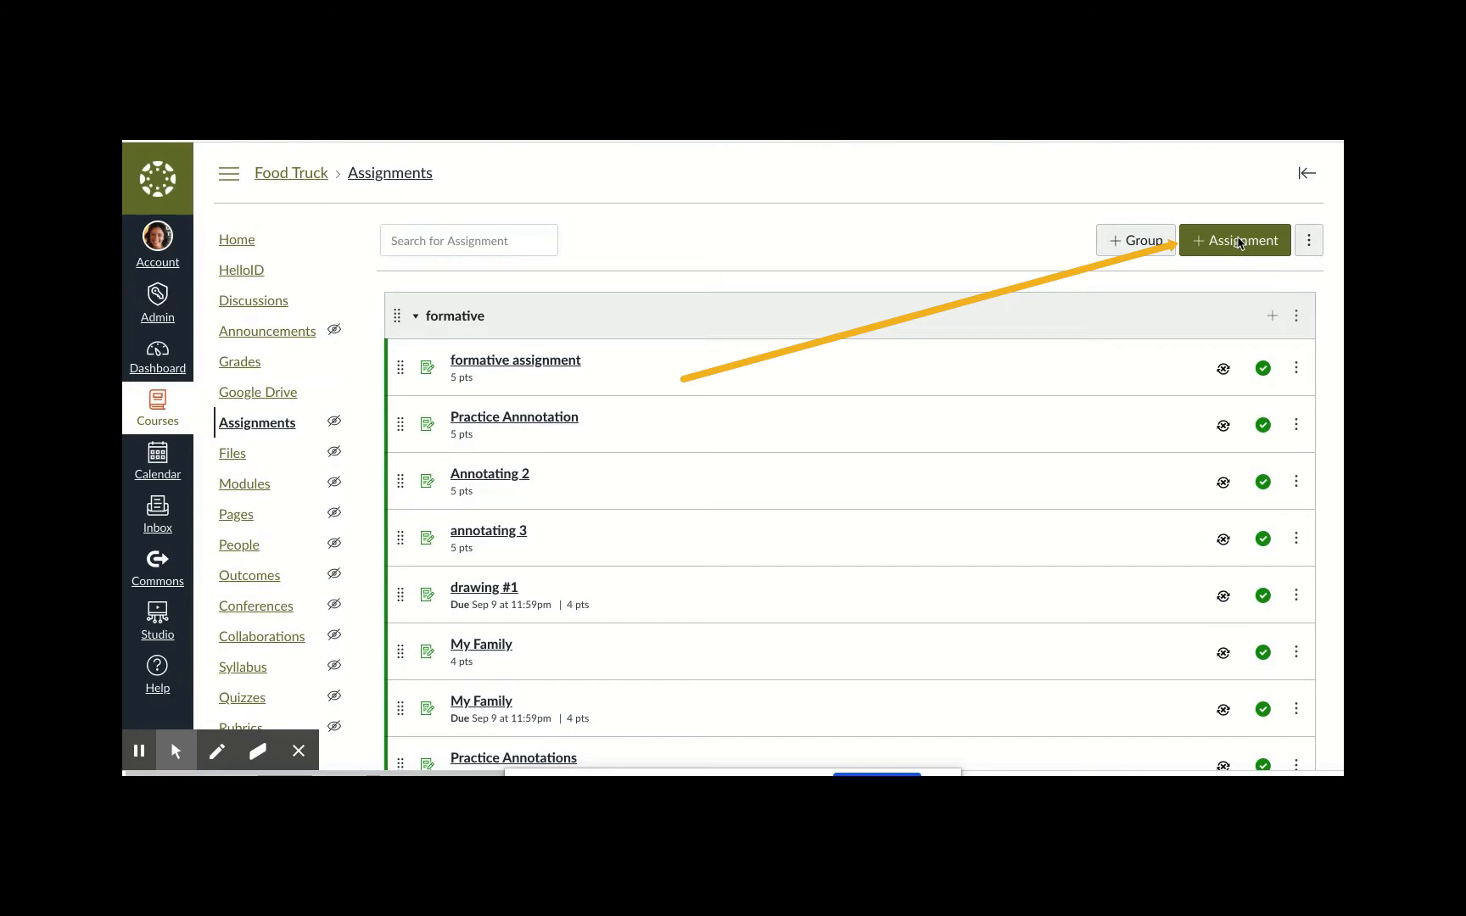
Step: Create a new assignment in the Food Truck course and name it "Google Assignment", dismissing the auto-saved content
click(1239, 242)
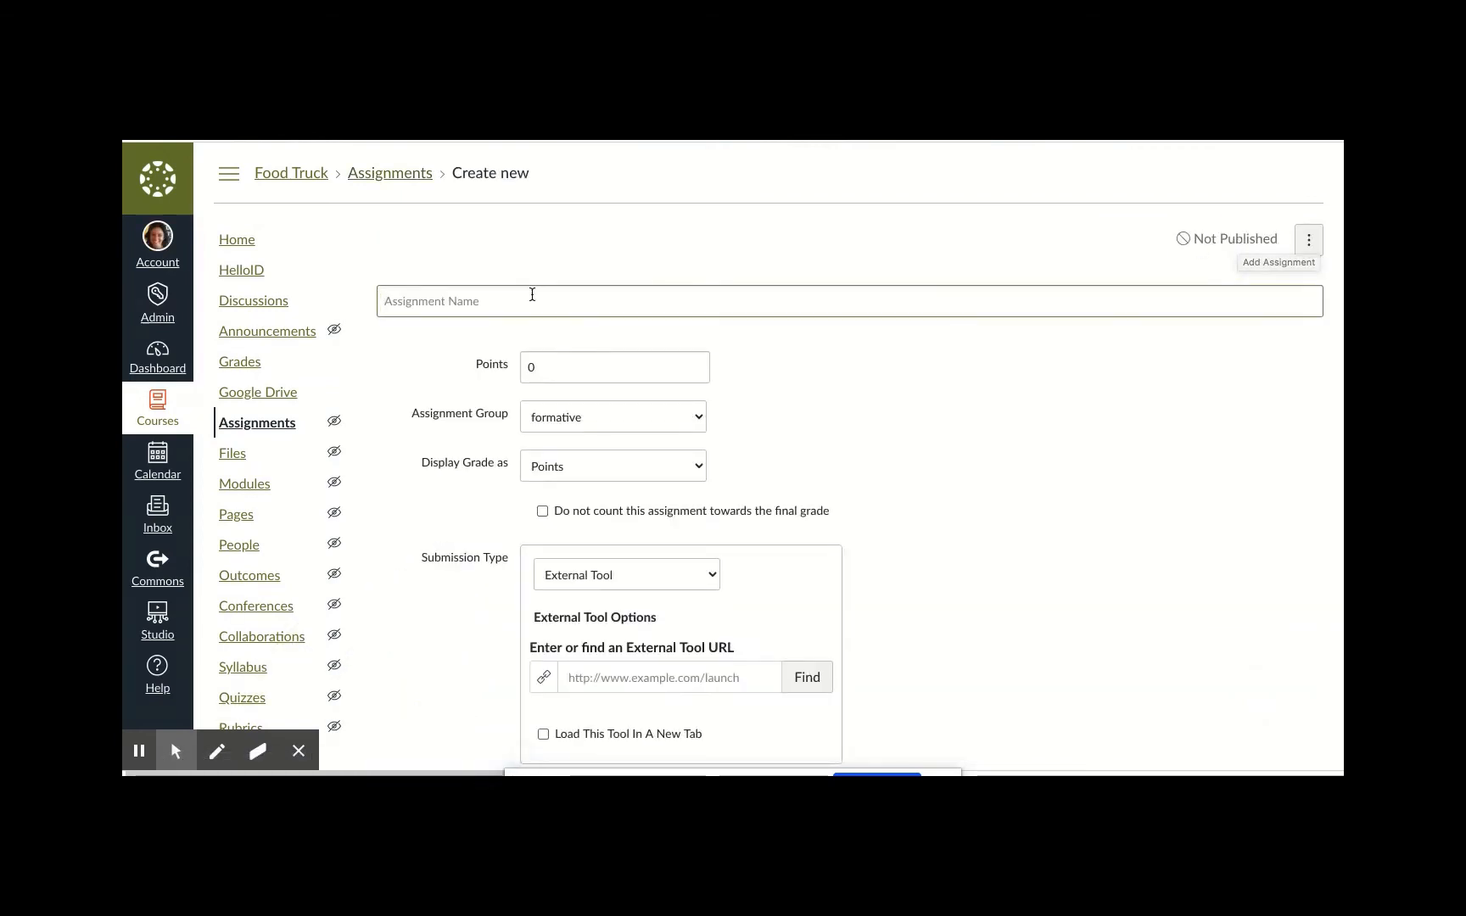
click(532, 294)
text(Googl)
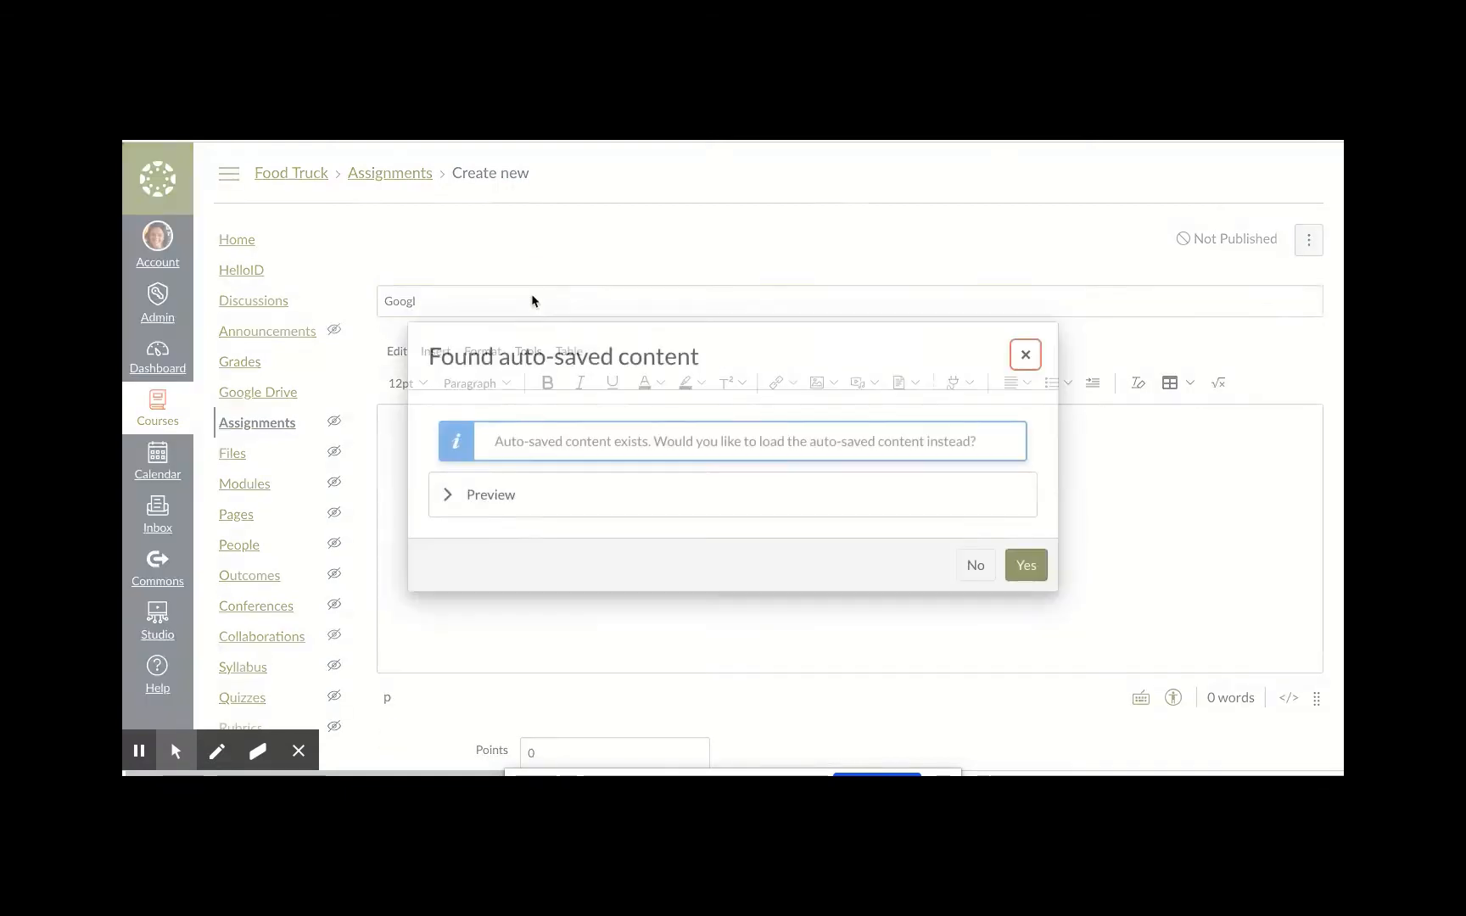
key(space)
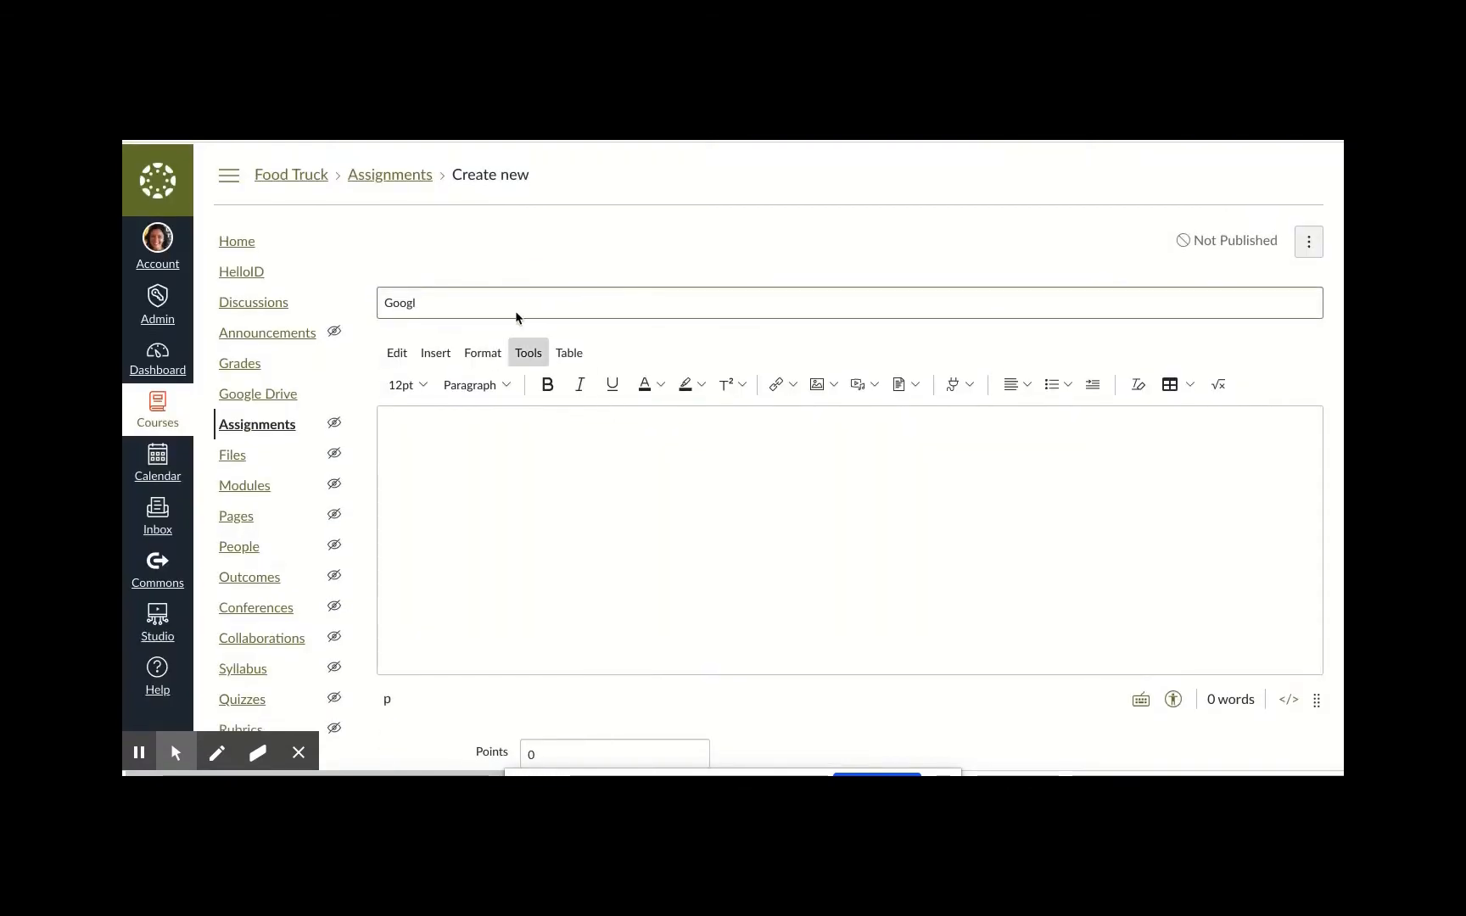
text(e A)
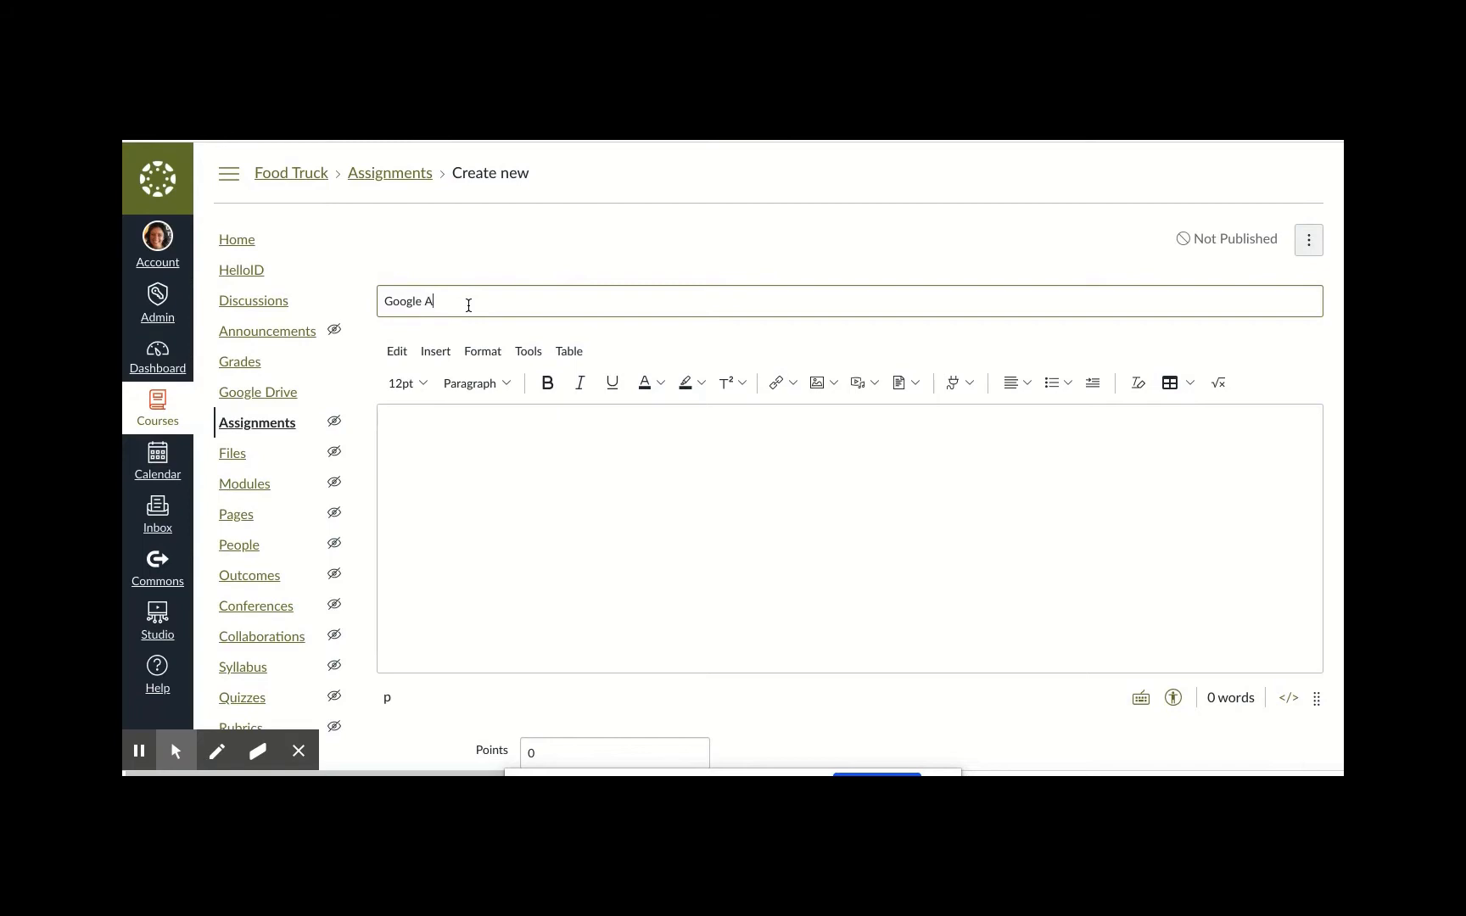
text(ssignment)
Step: Enter "Directions:" as the assignment's description text
click(517, 433)
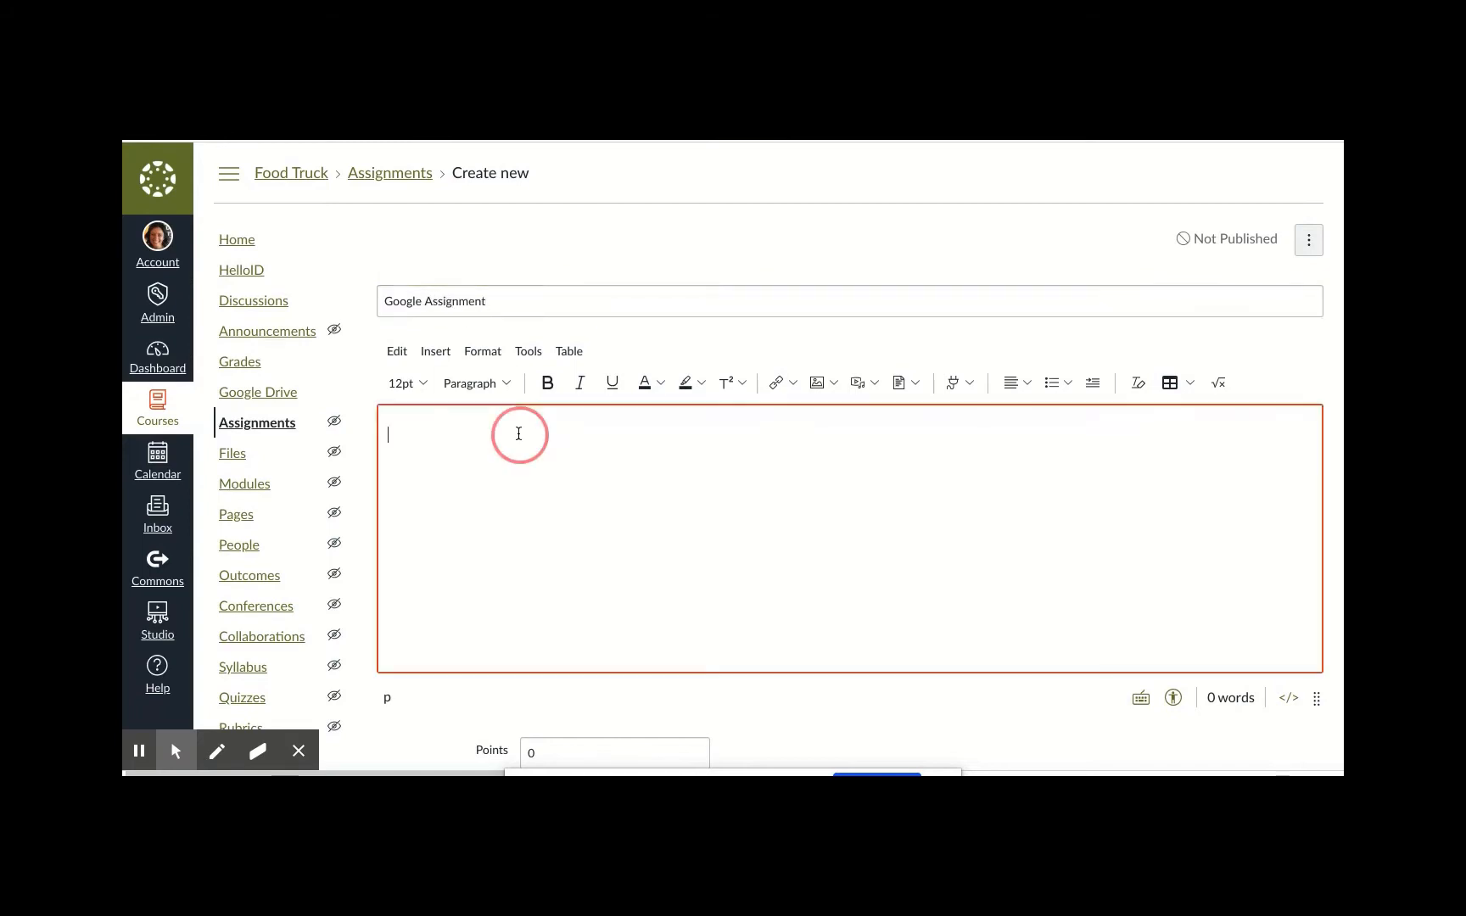
text(Dire)
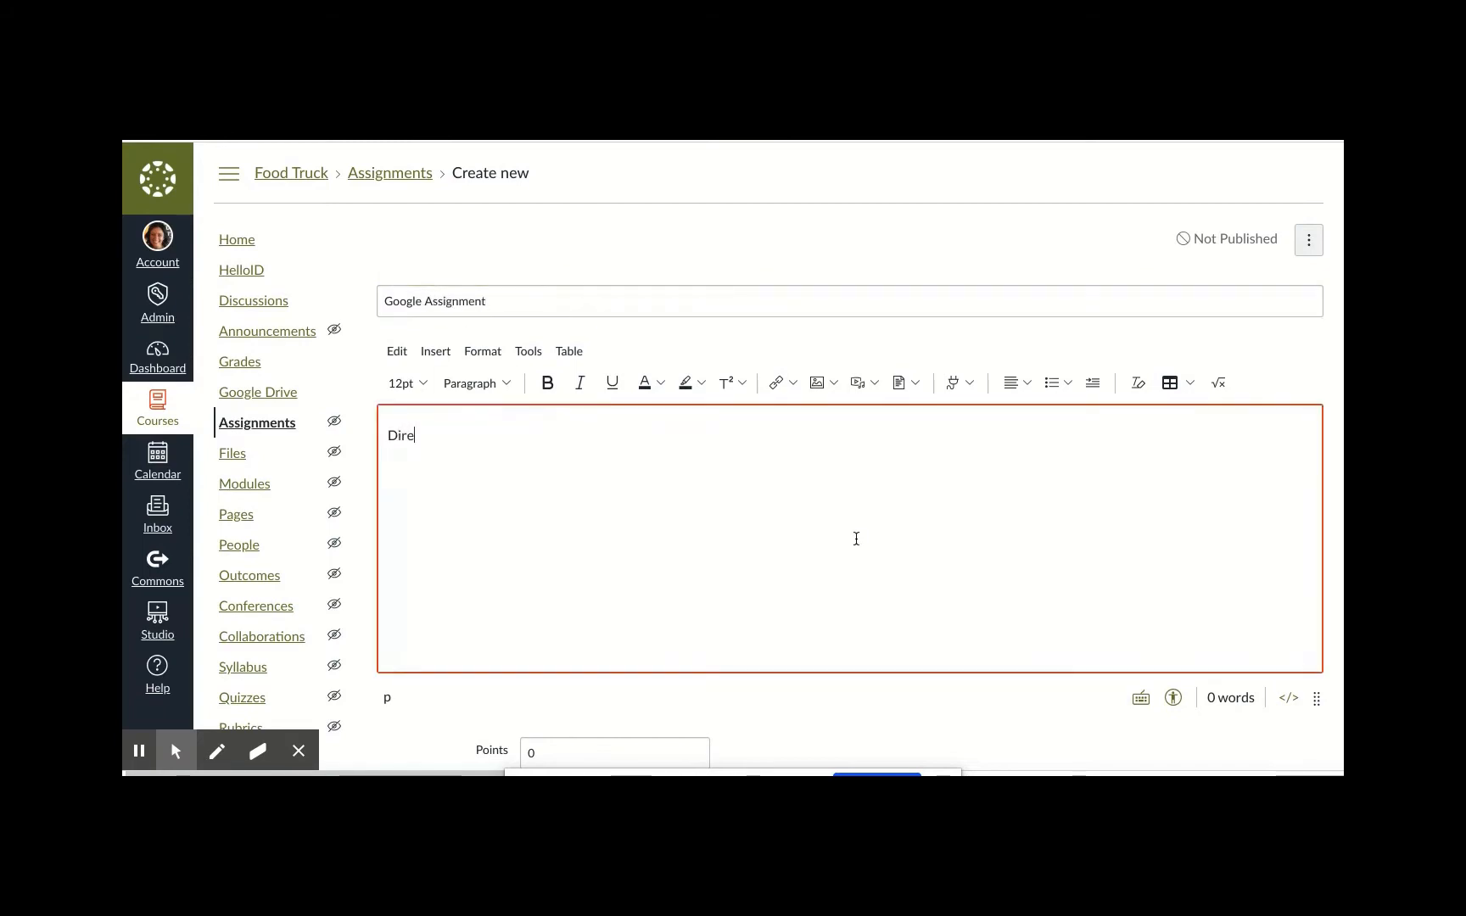
text(ctions:)
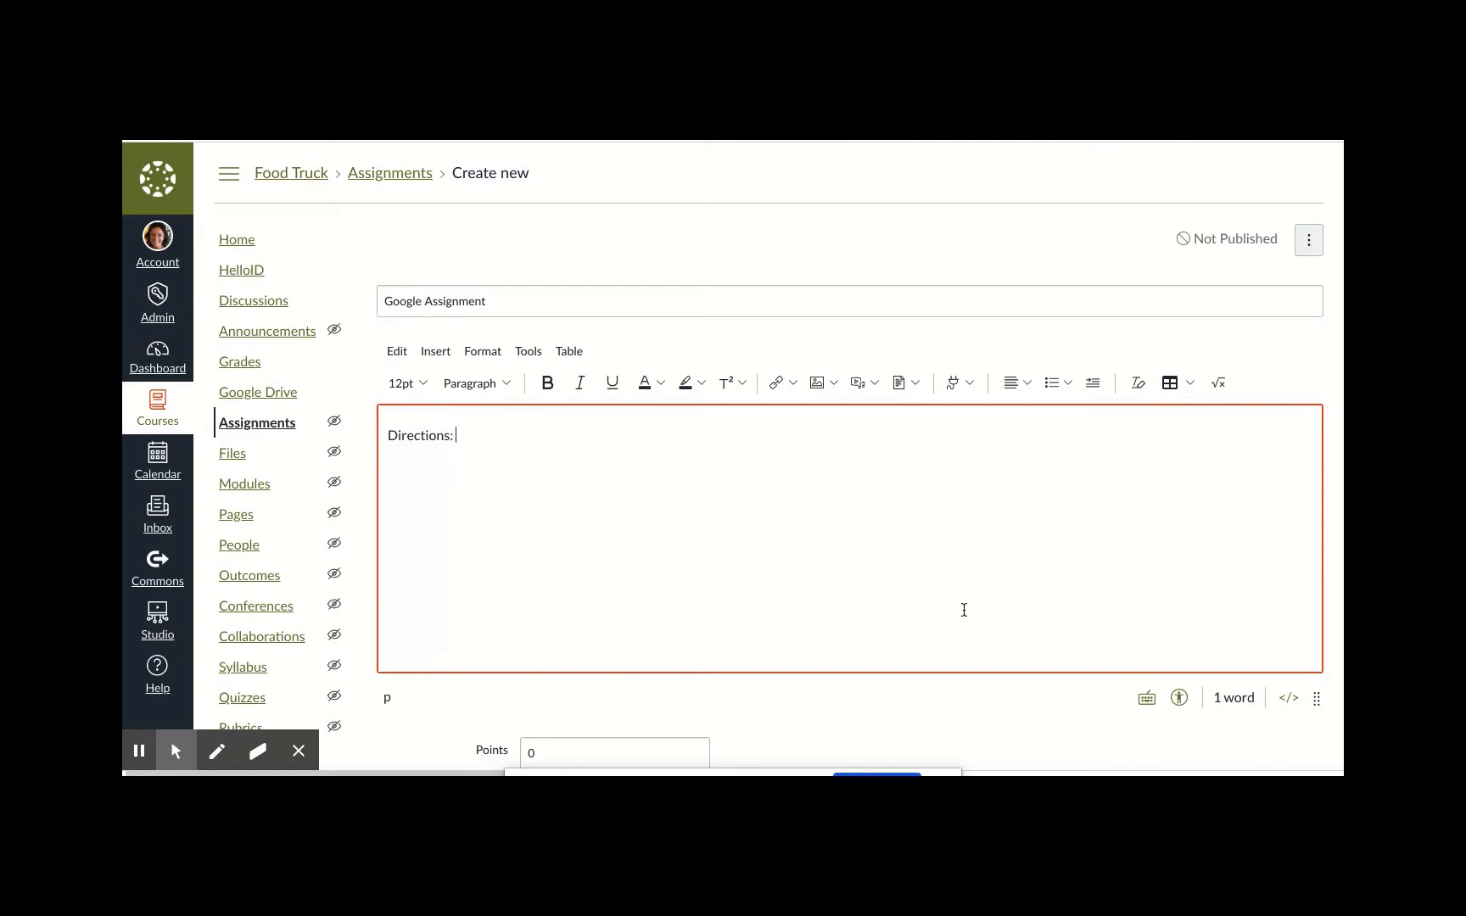
click(874, 384)
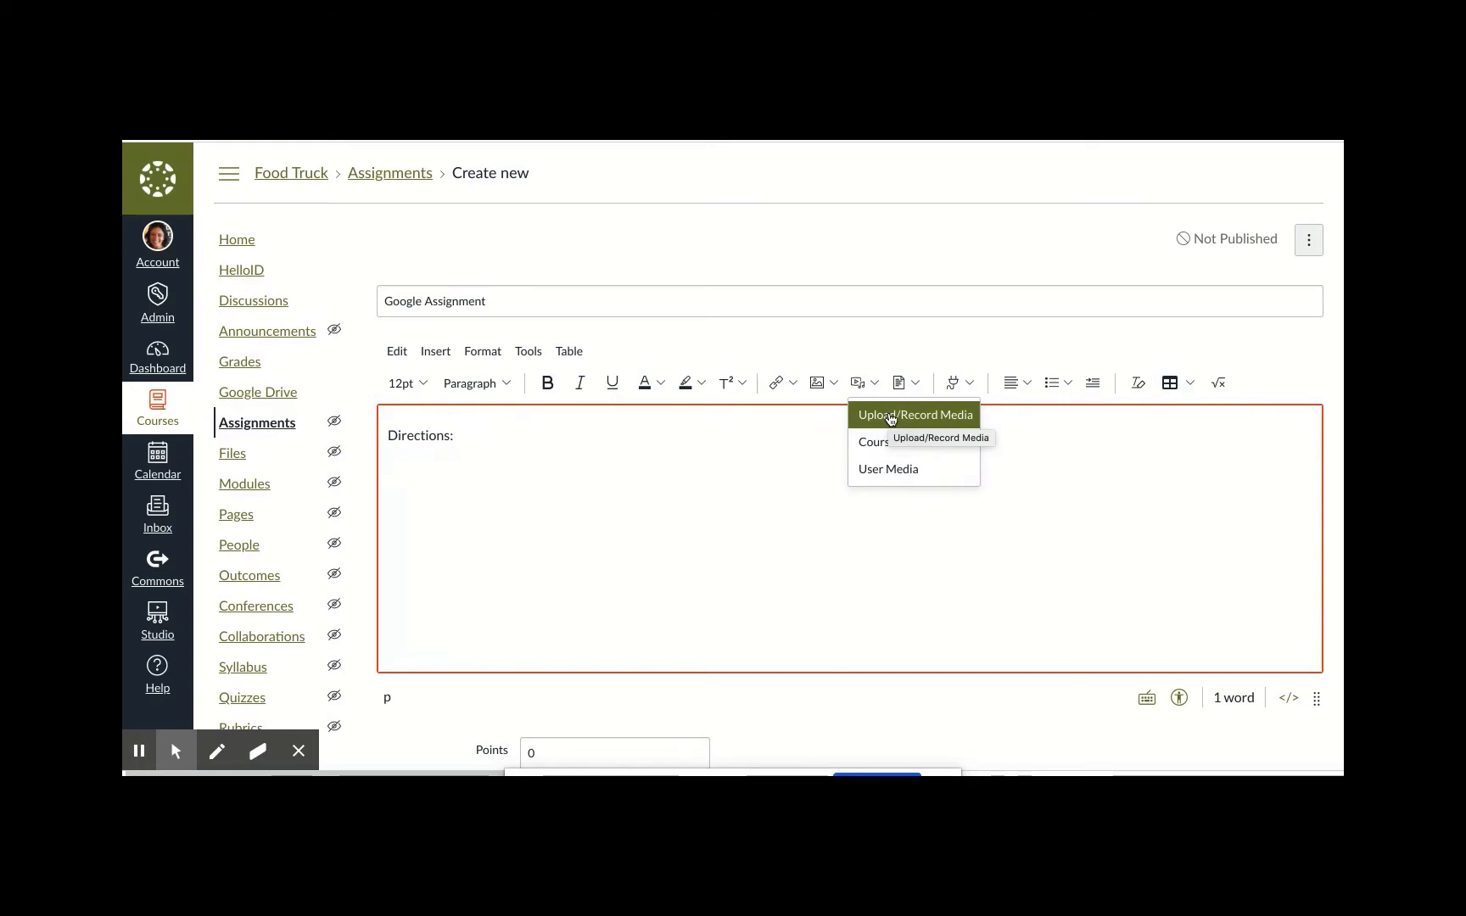
click(771, 438)
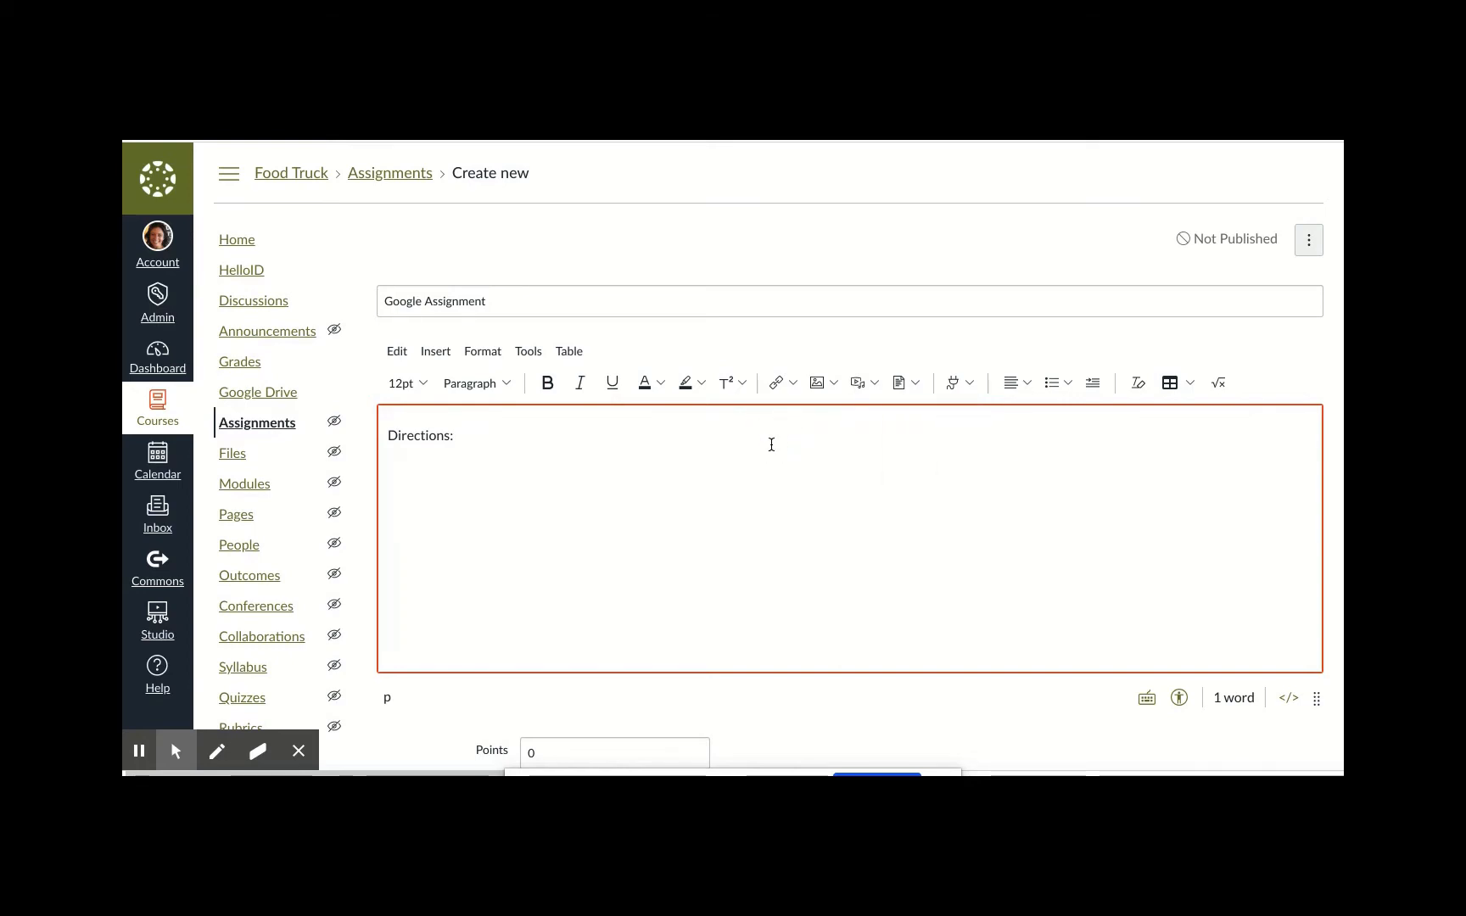
Step: Set the assignment's points to 5 and display the grade as Letter Grade
scroll(771, 443, down, 4)
drag(573, 454, 507, 463)
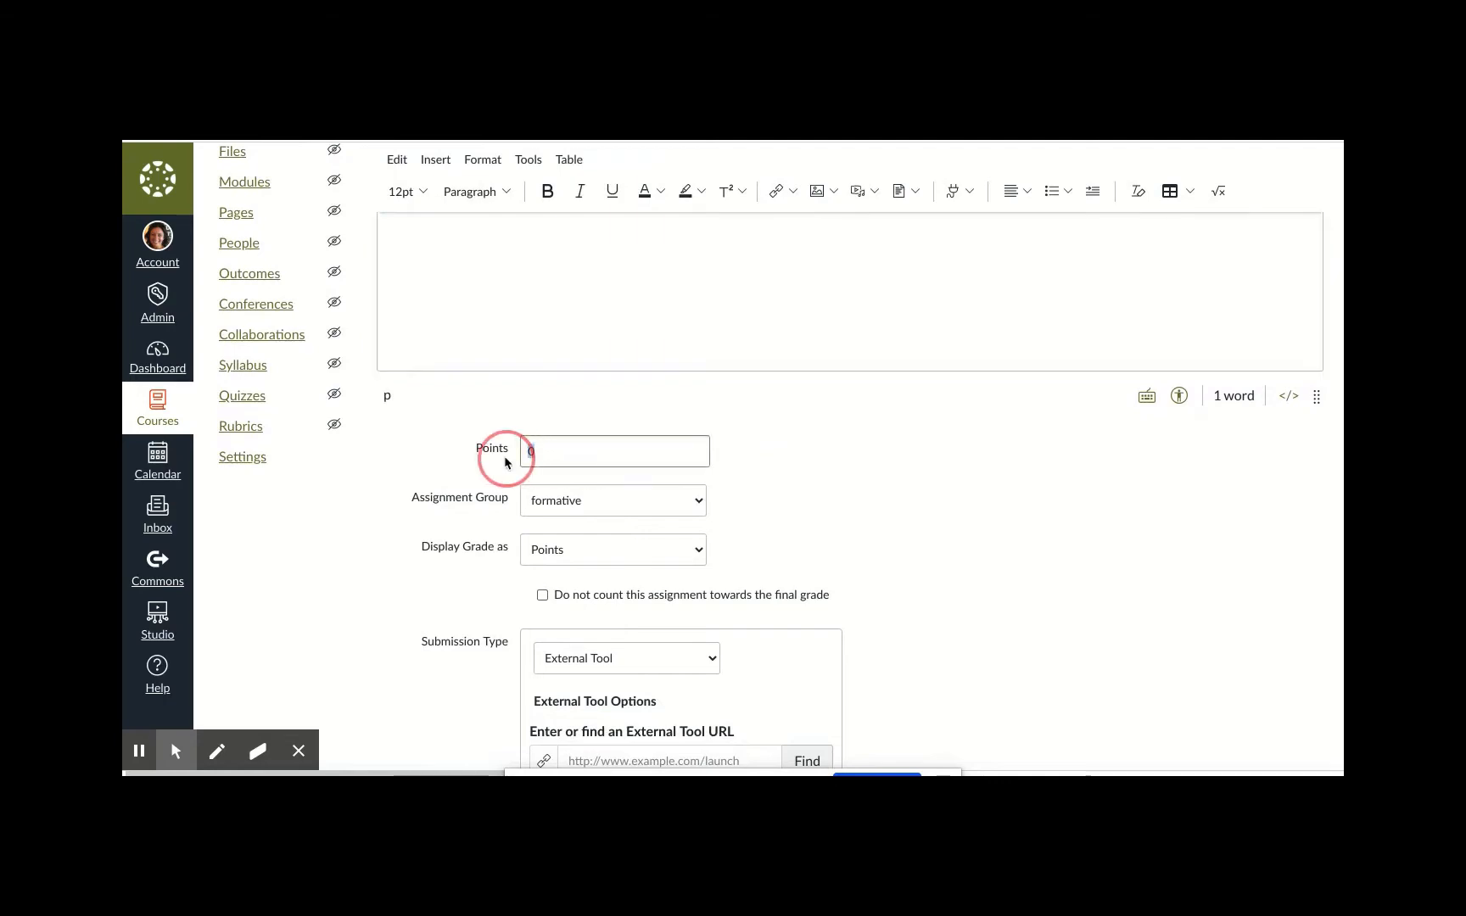
text(5)
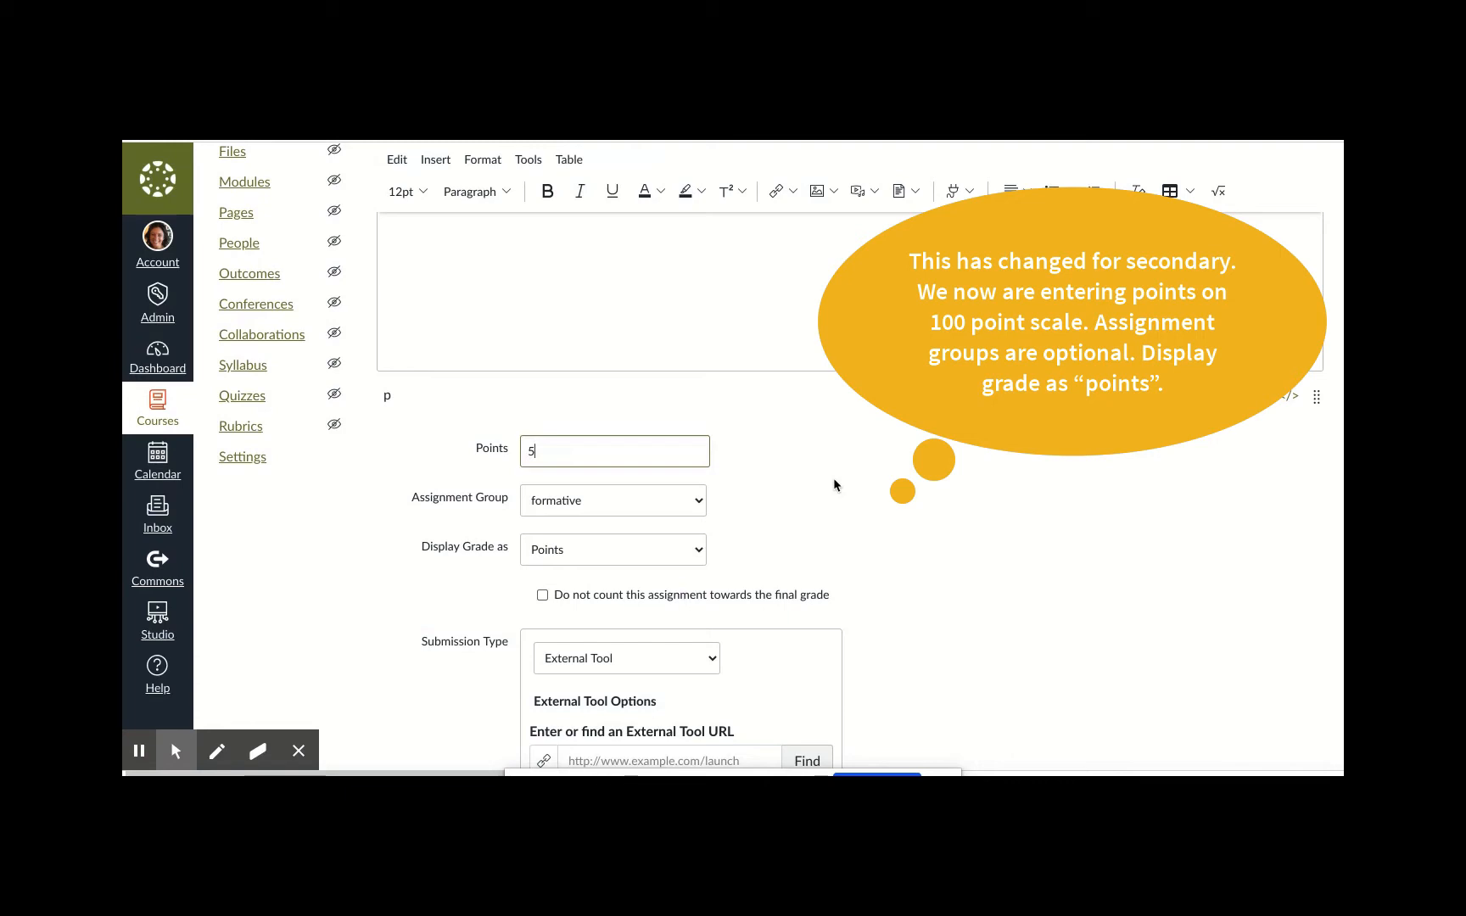
scroll(833, 478, down, 3)
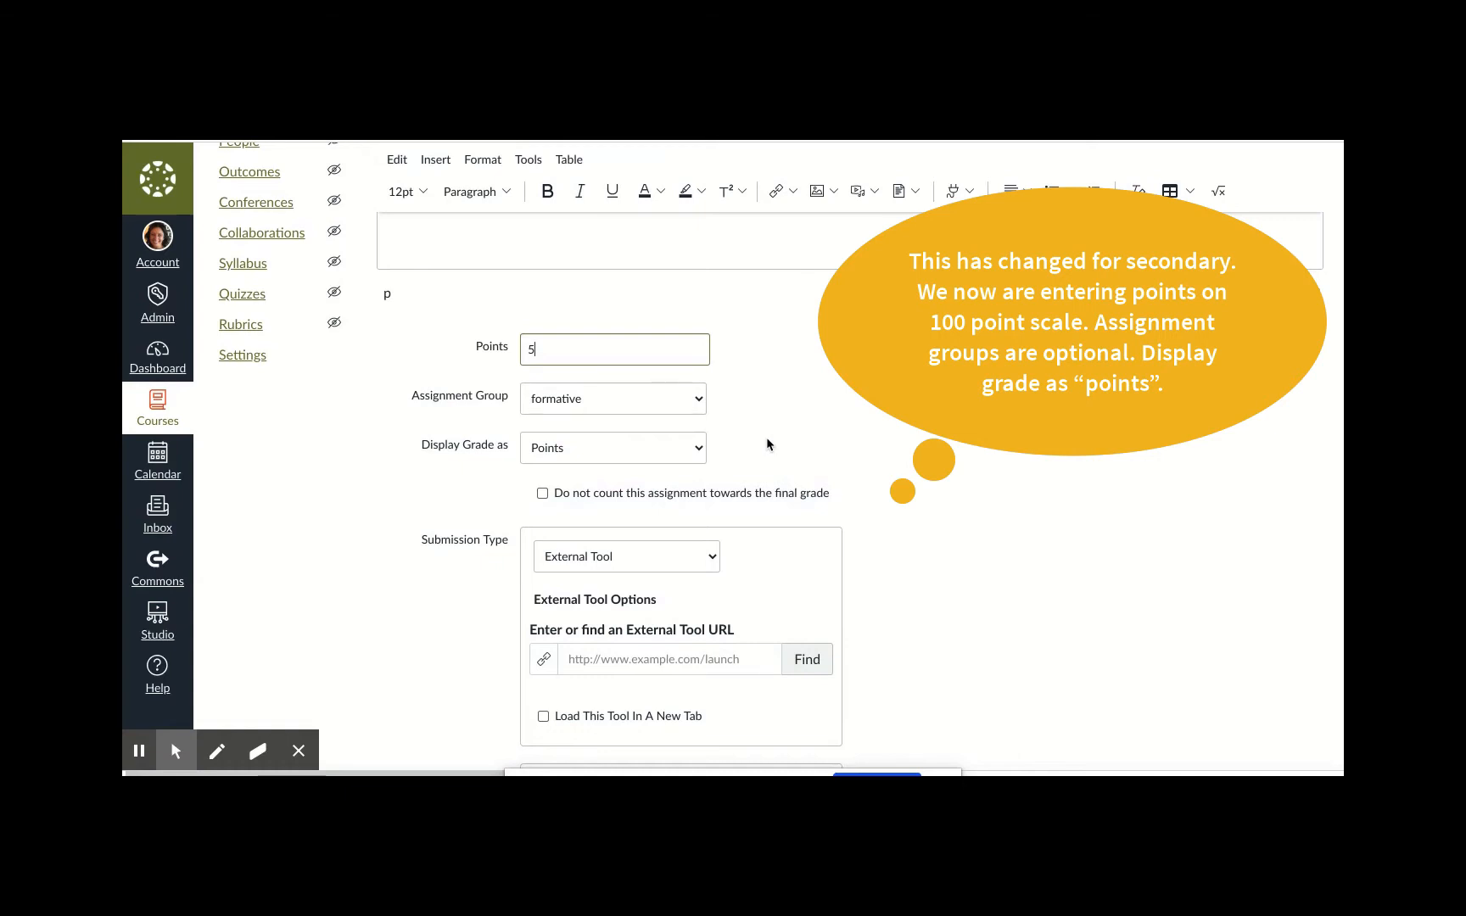
click(698, 448)
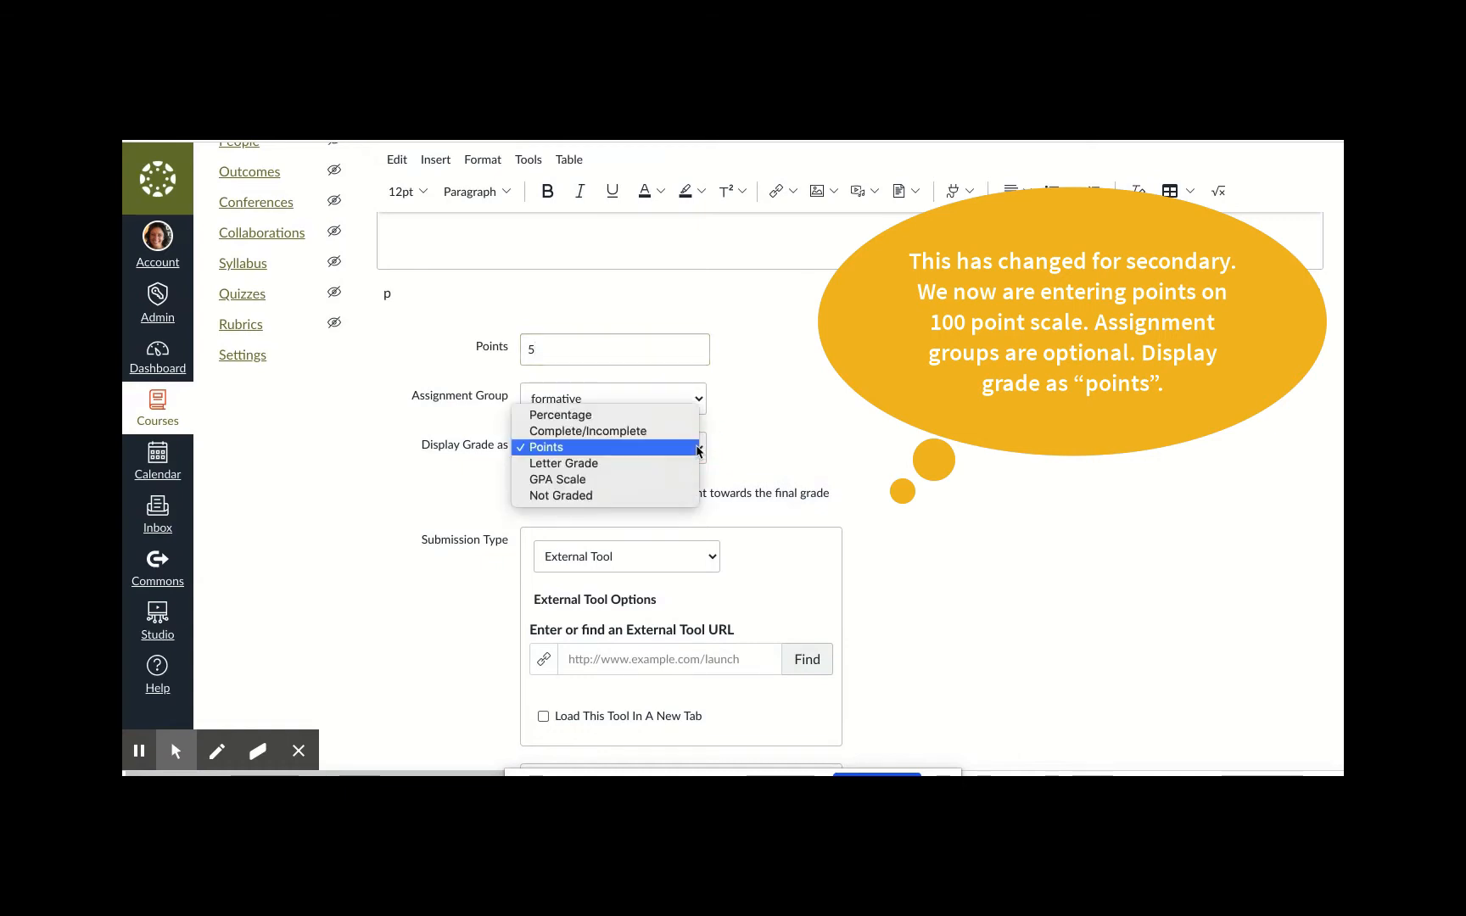
click(655, 467)
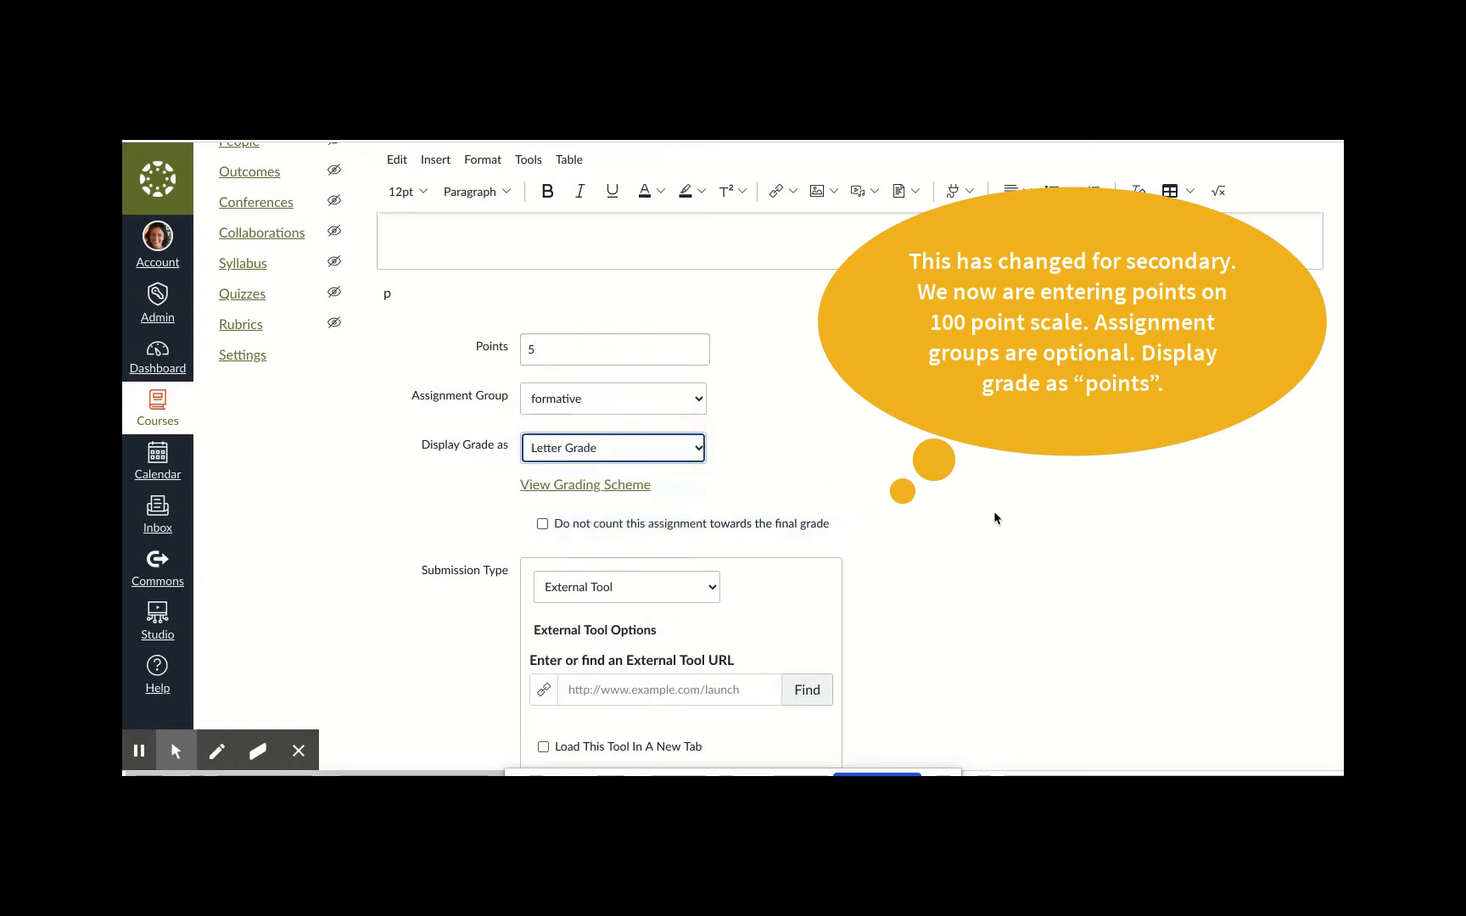
Step: Use External Tool as the submission type and launch Google Assignments (LTI 1.3) with the signed-in account
scroll(997, 517, down, 3)
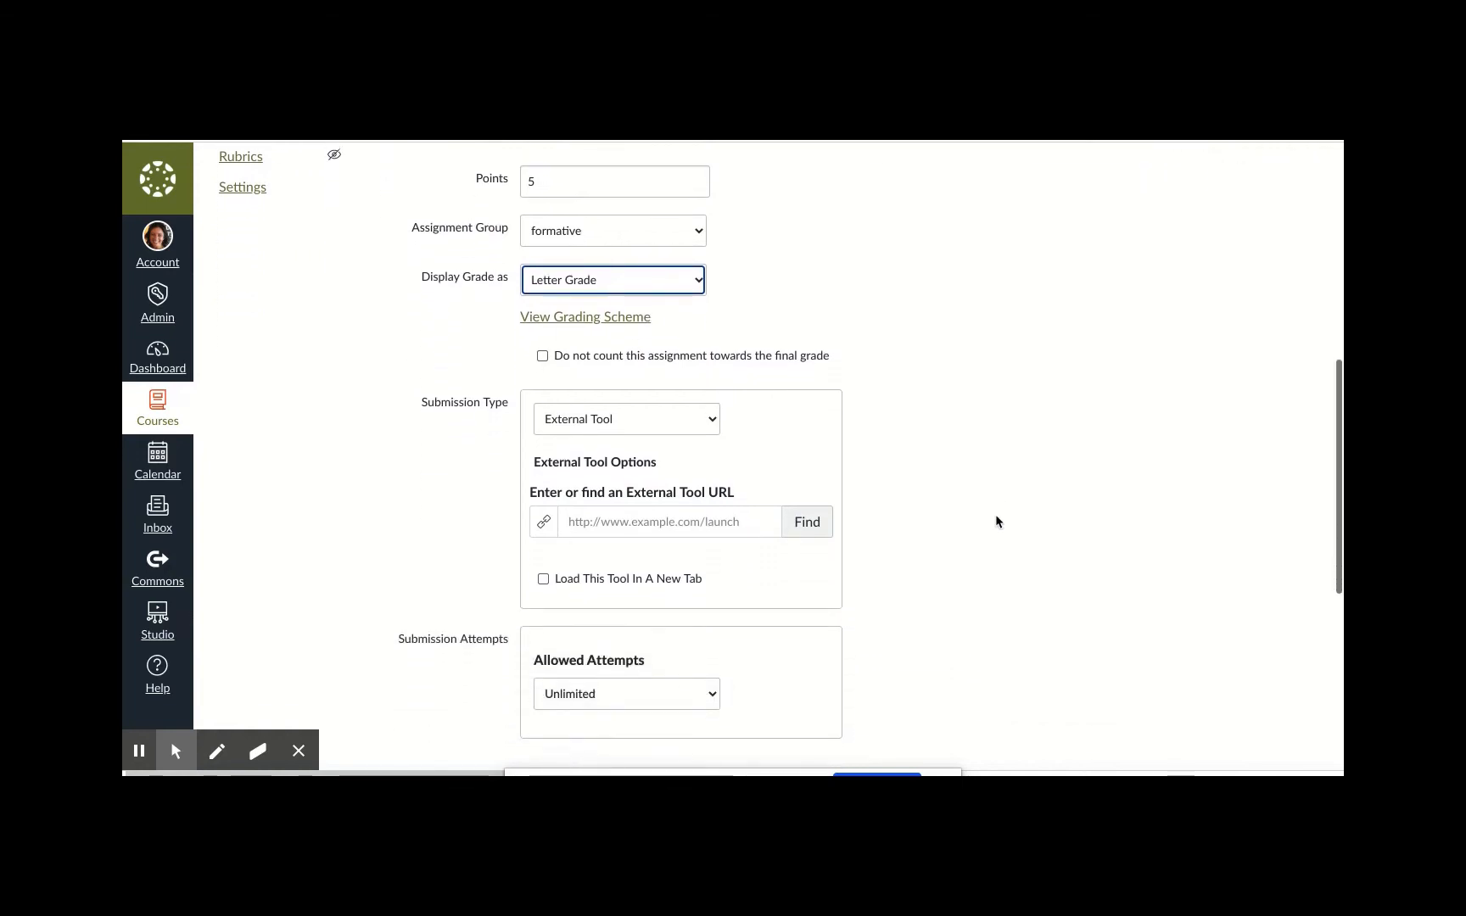
click(713, 420)
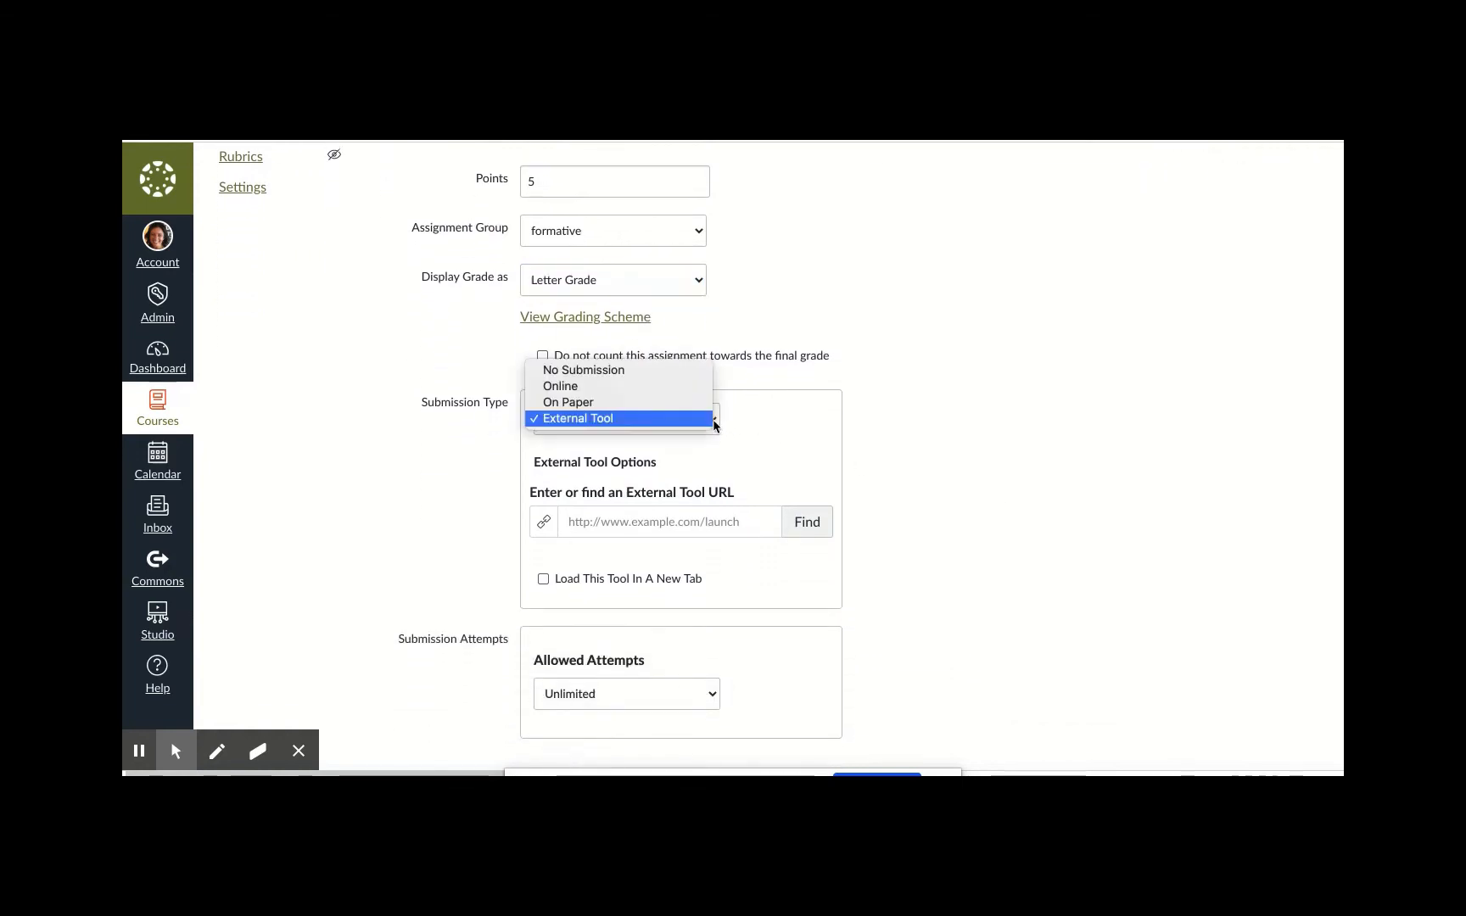
click(644, 423)
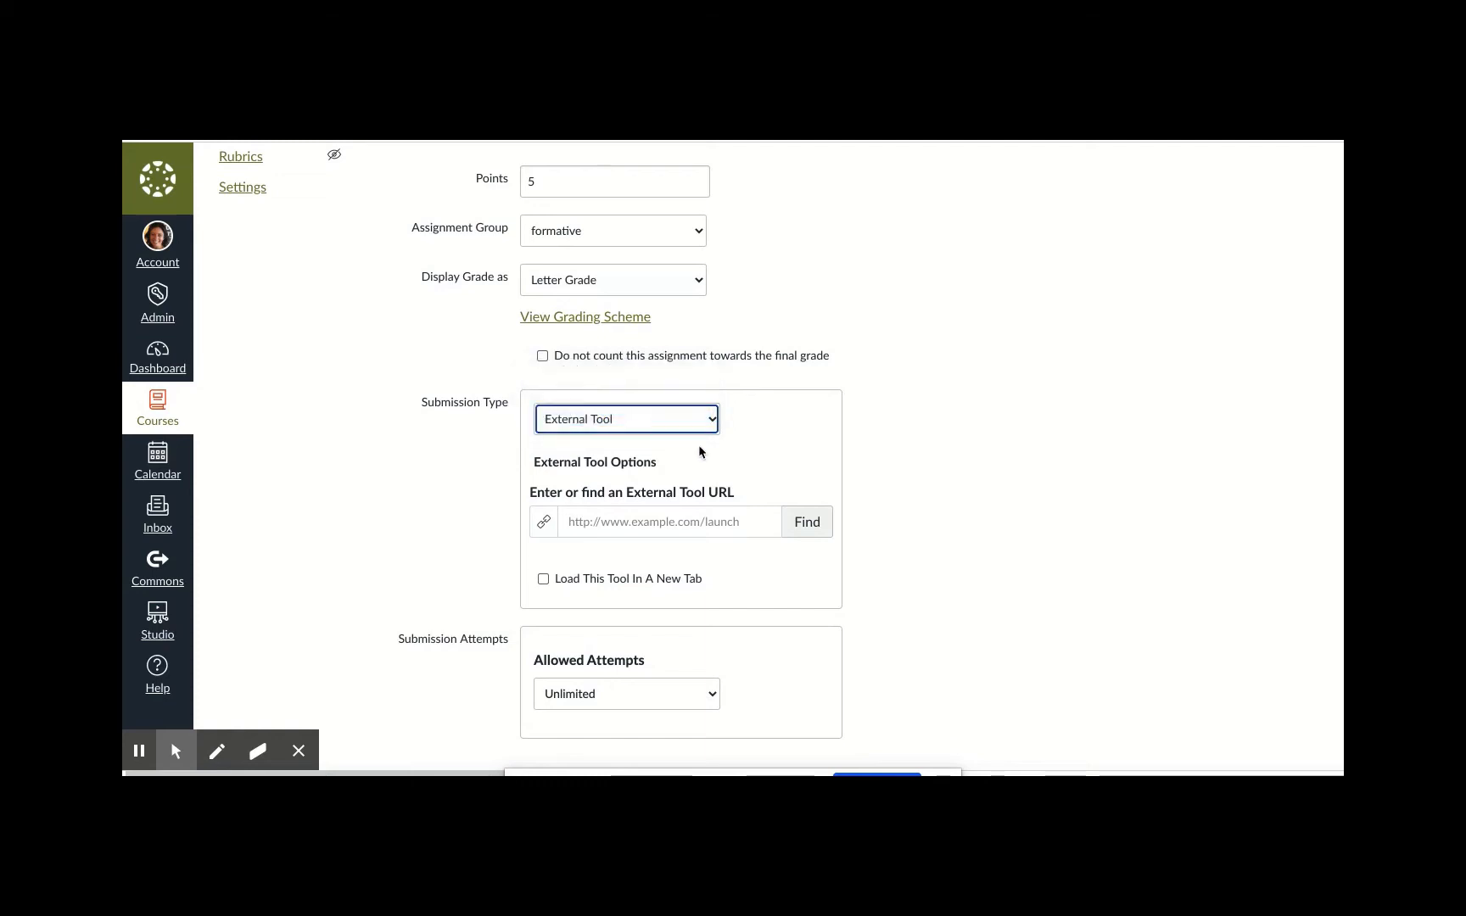
click(810, 523)
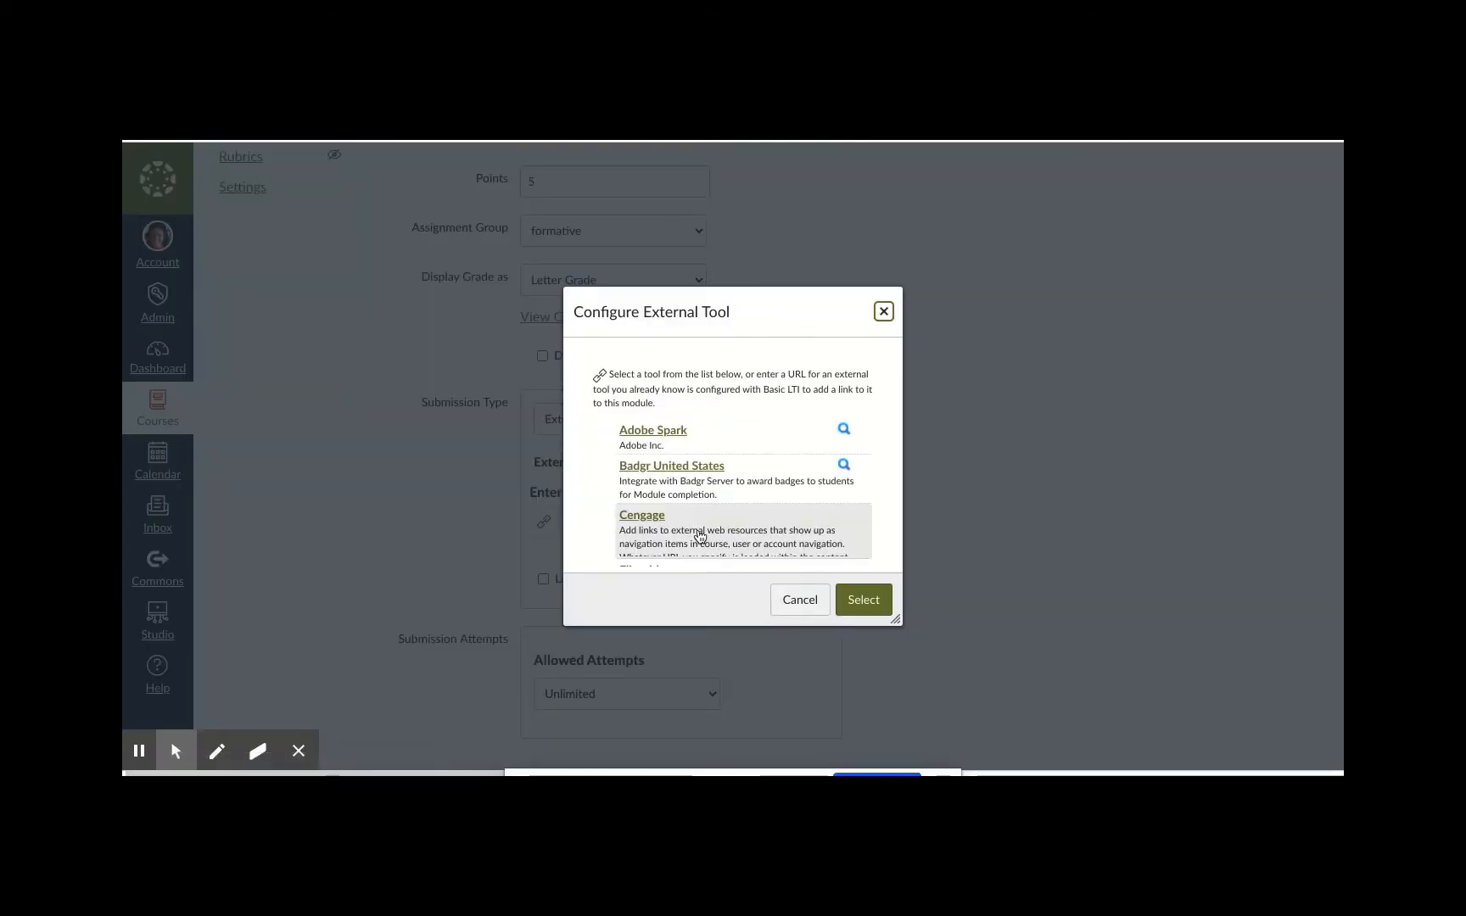
scroll(699, 536, down, 10)
scroll(700, 537, up, 5)
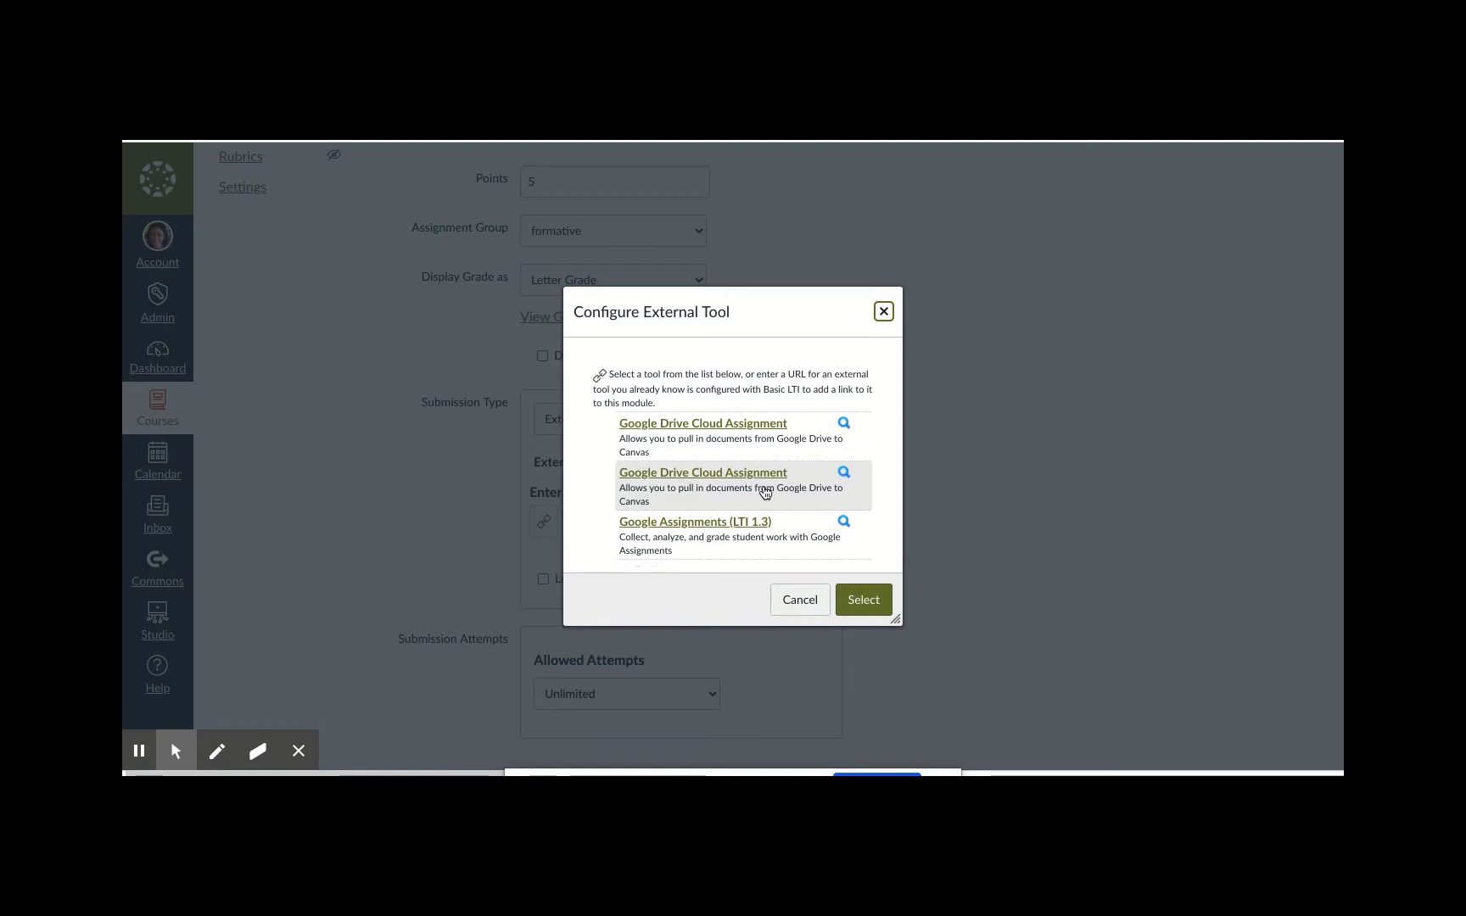
click(752, 529)
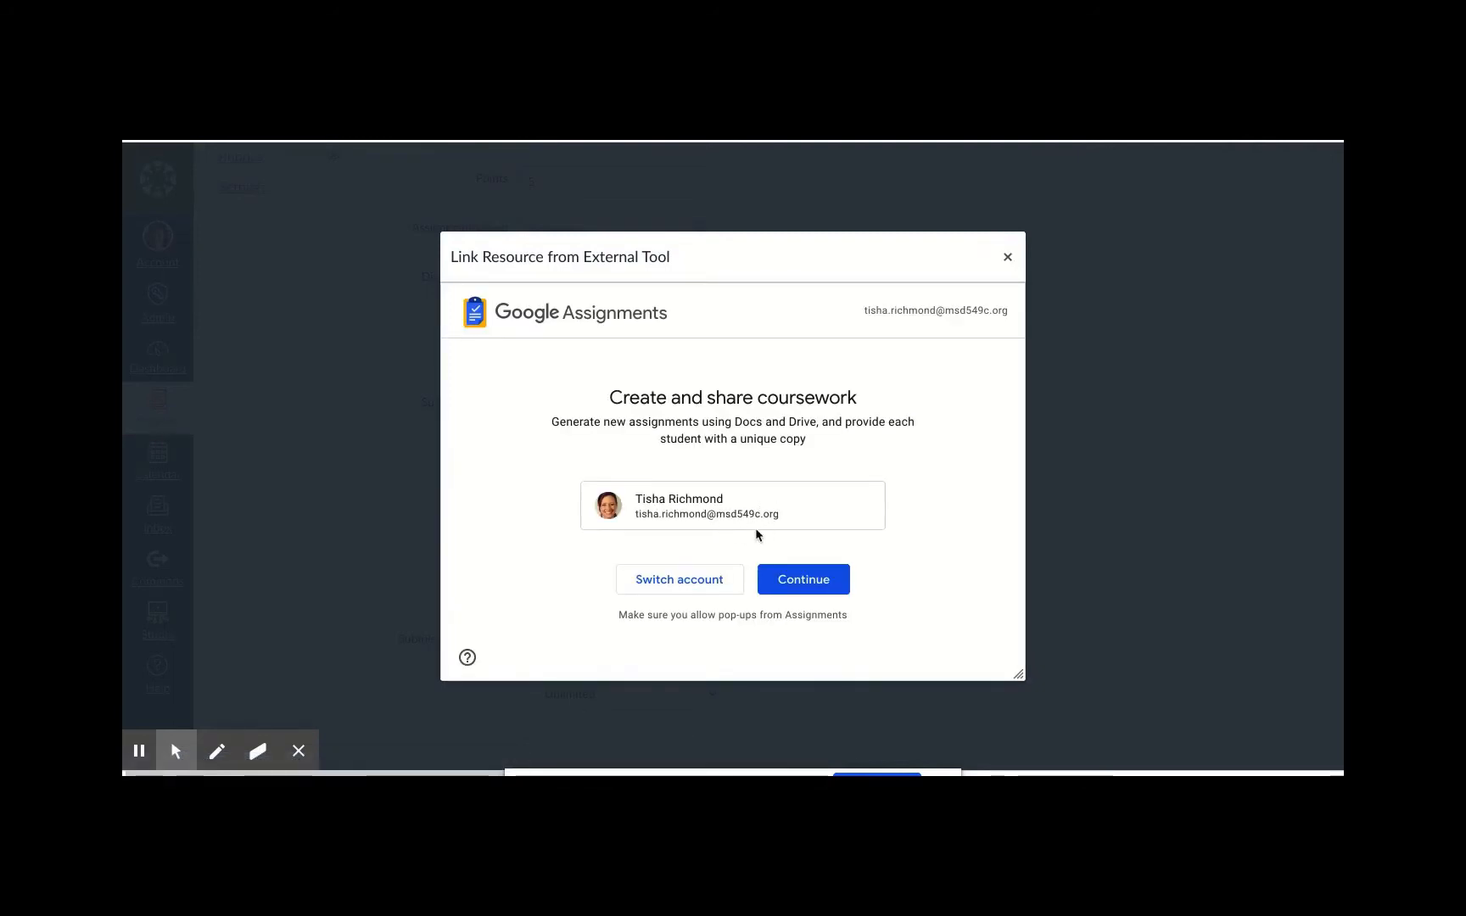
click(800, 590)
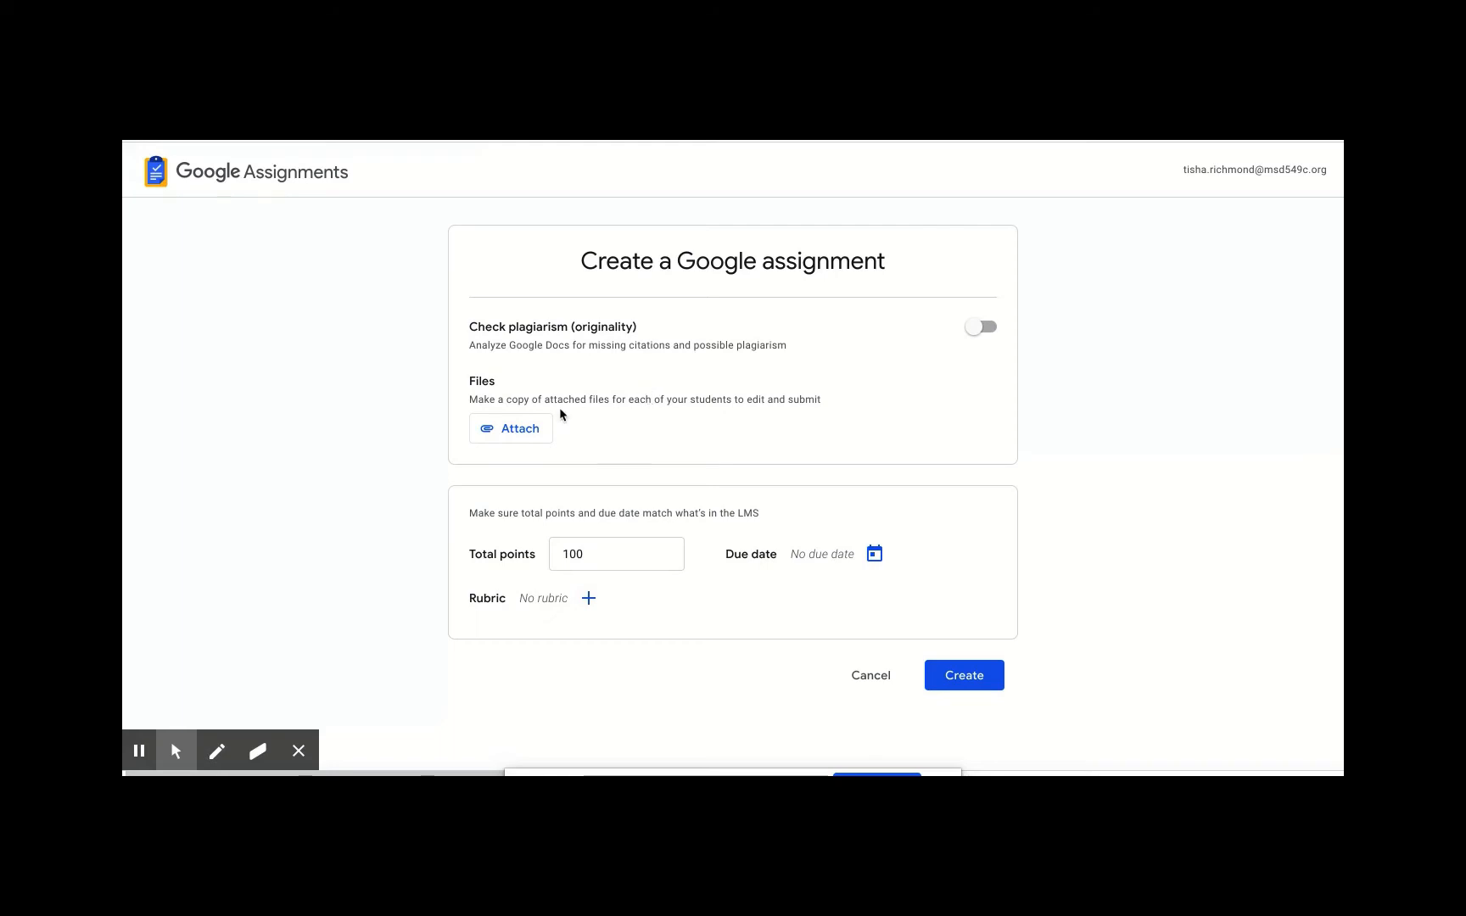
Step: Attach the "Introduction to Canvas For Parents" slides from Google Drive to the Google assignment
click(520, 431)
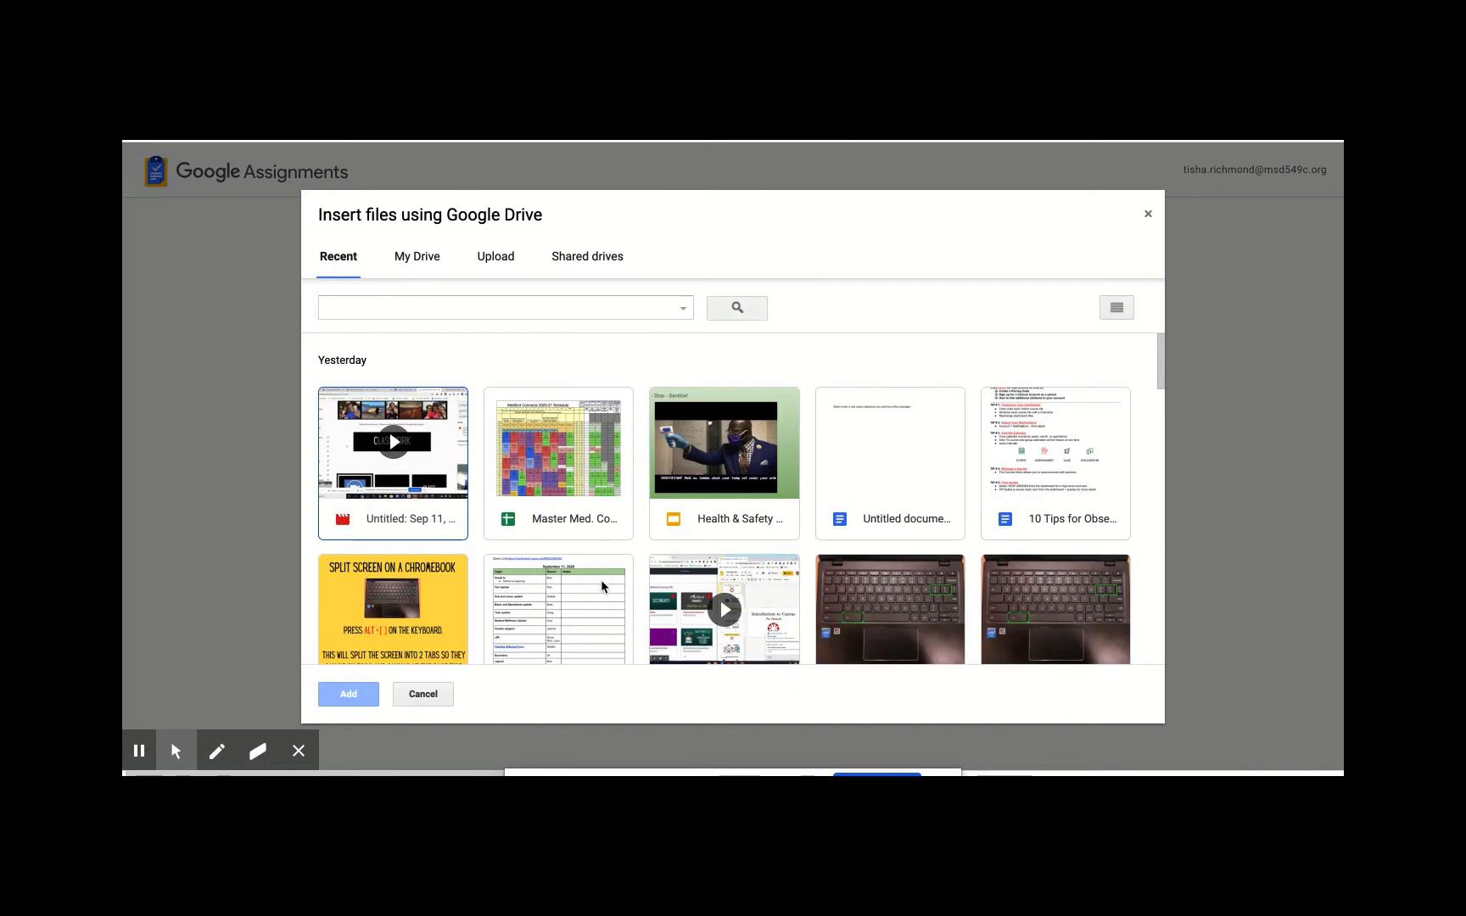
scroll(600, 579, down, 5)
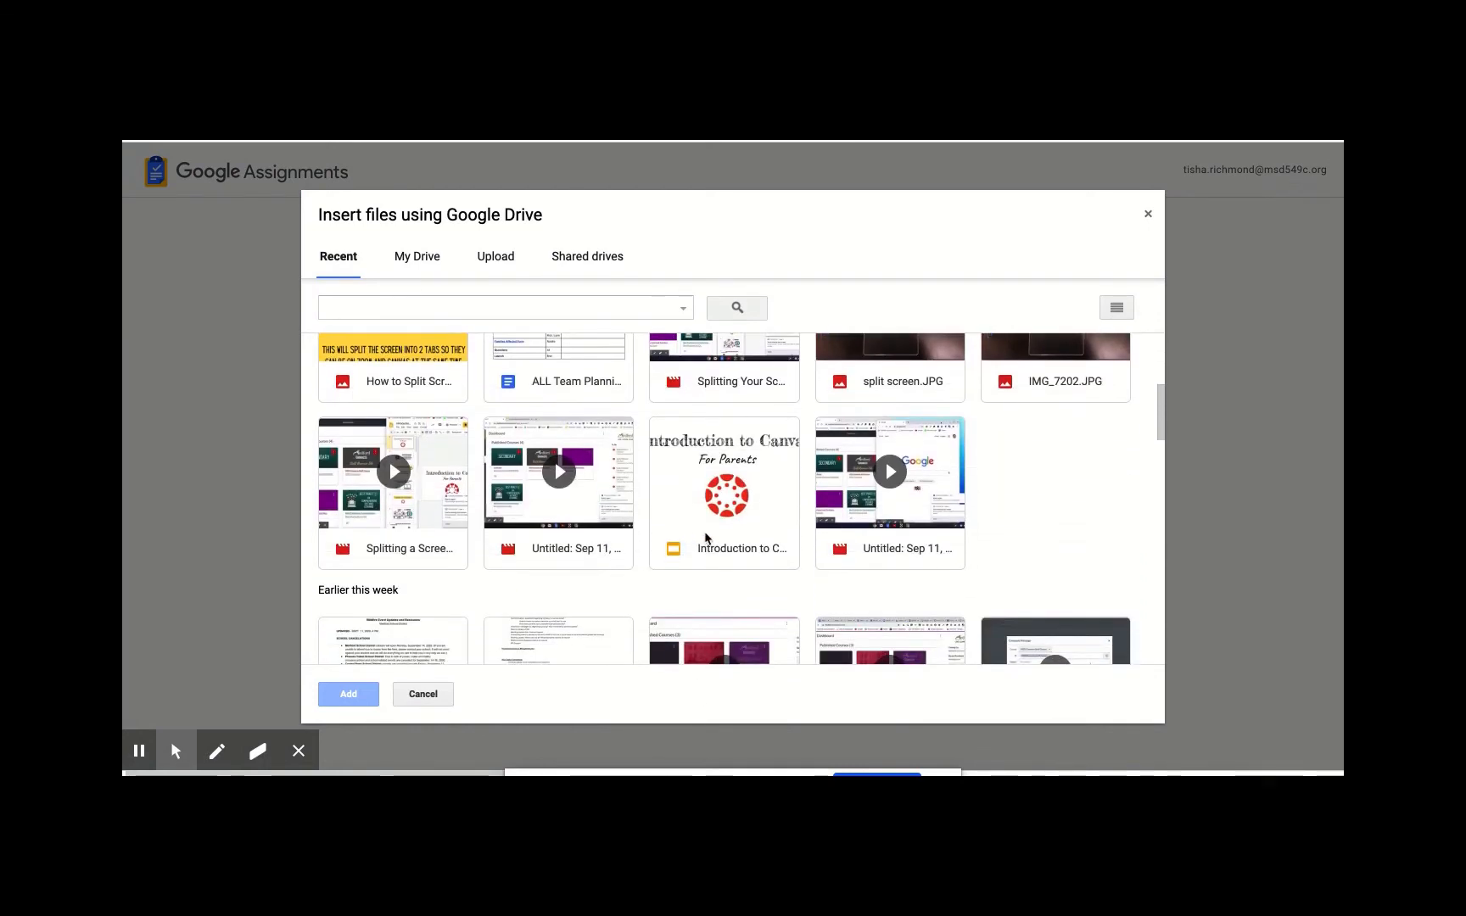
click(761, 486)
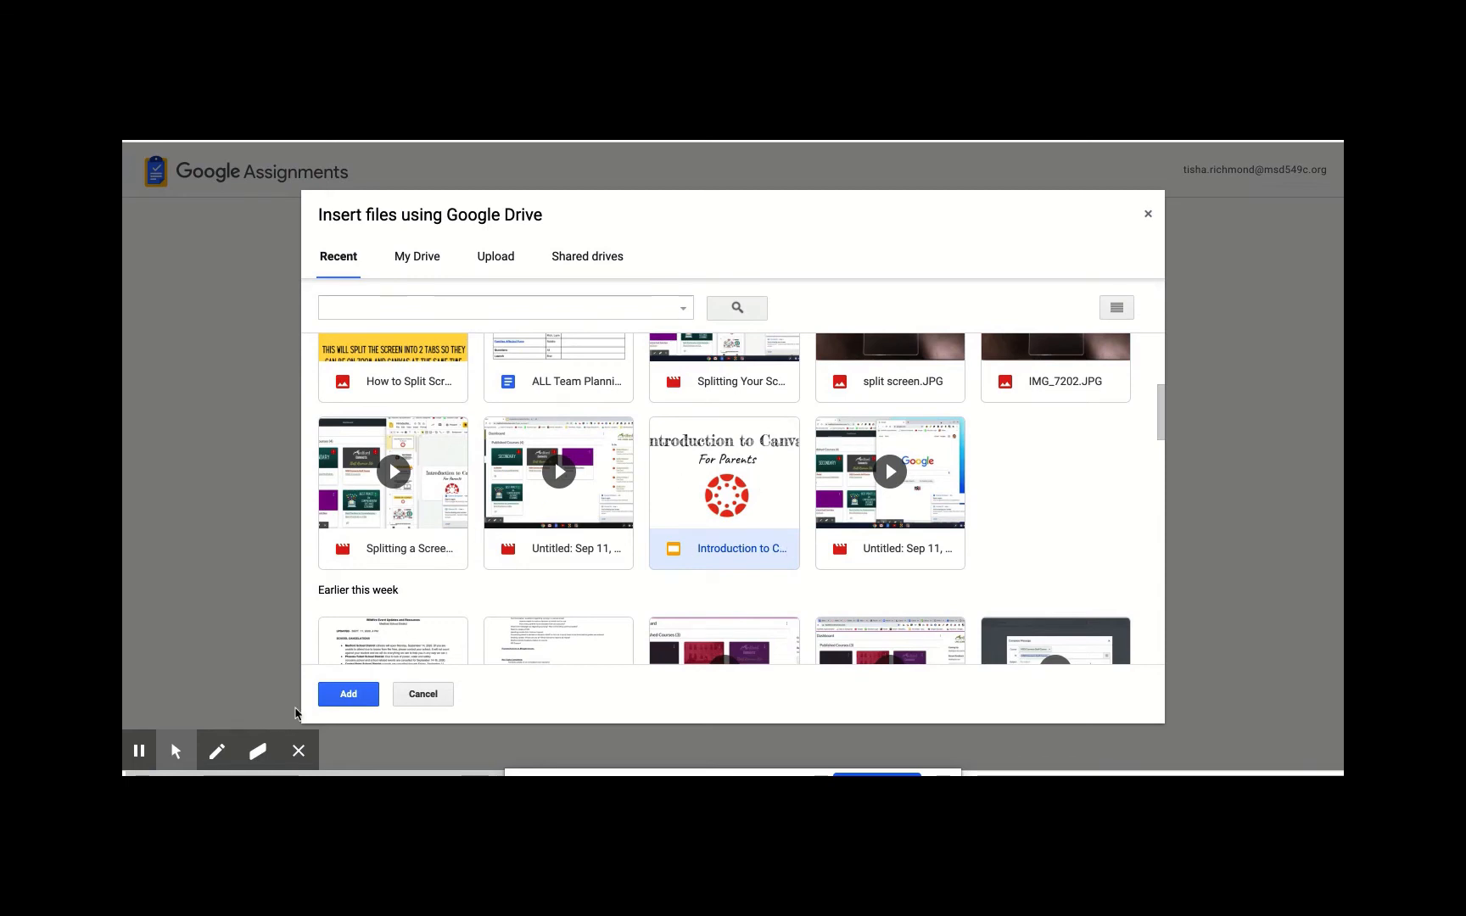
click(349, 695)
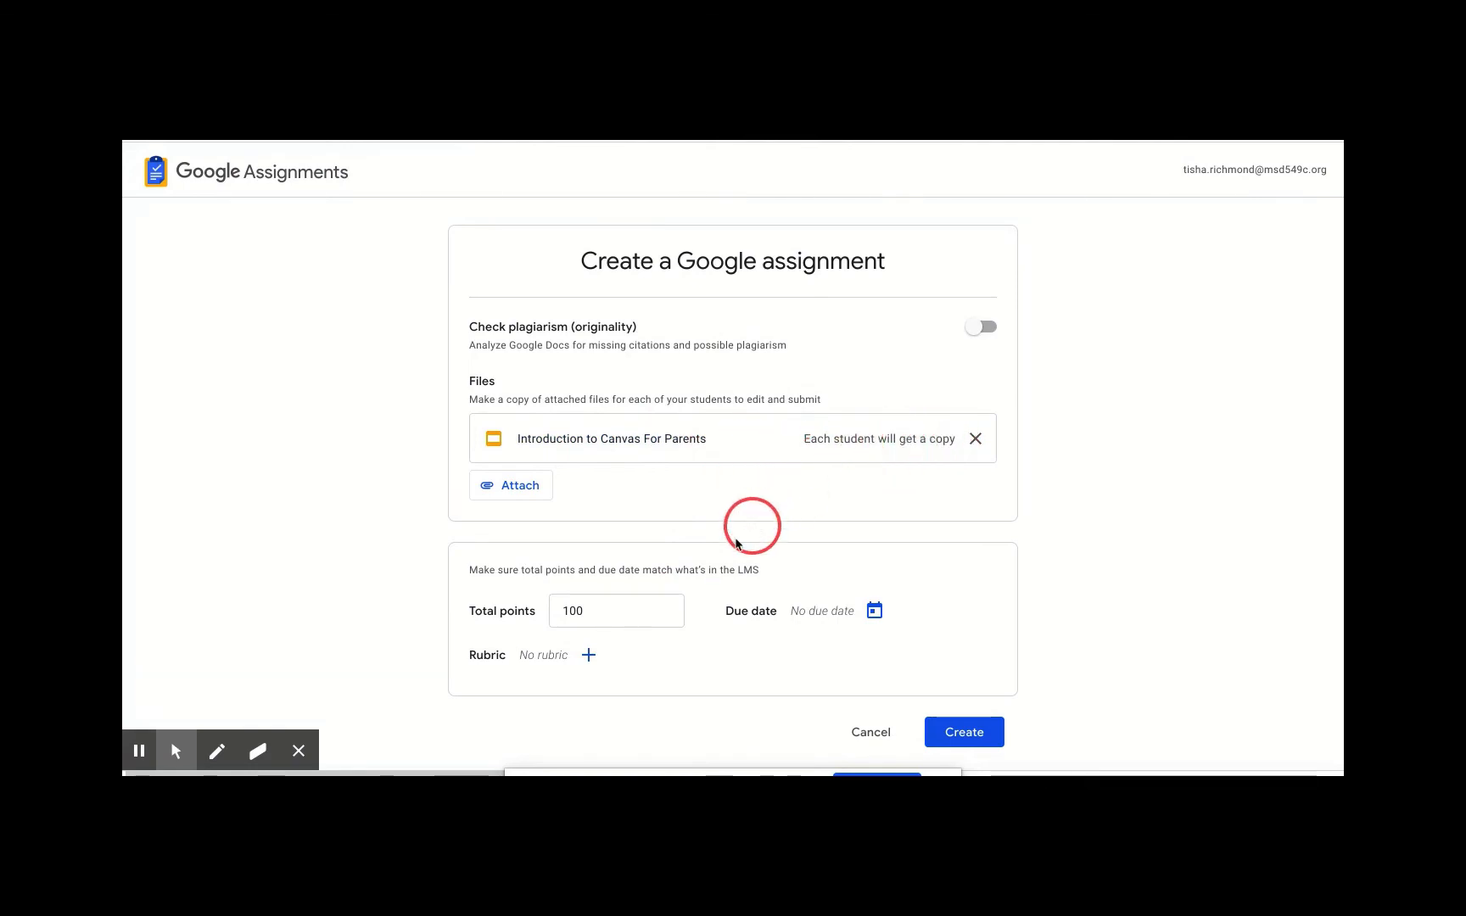
Step: Set the Google assignment's total points to 5, then create it and link it as the external tool
drag(599, 610, 554, 609)
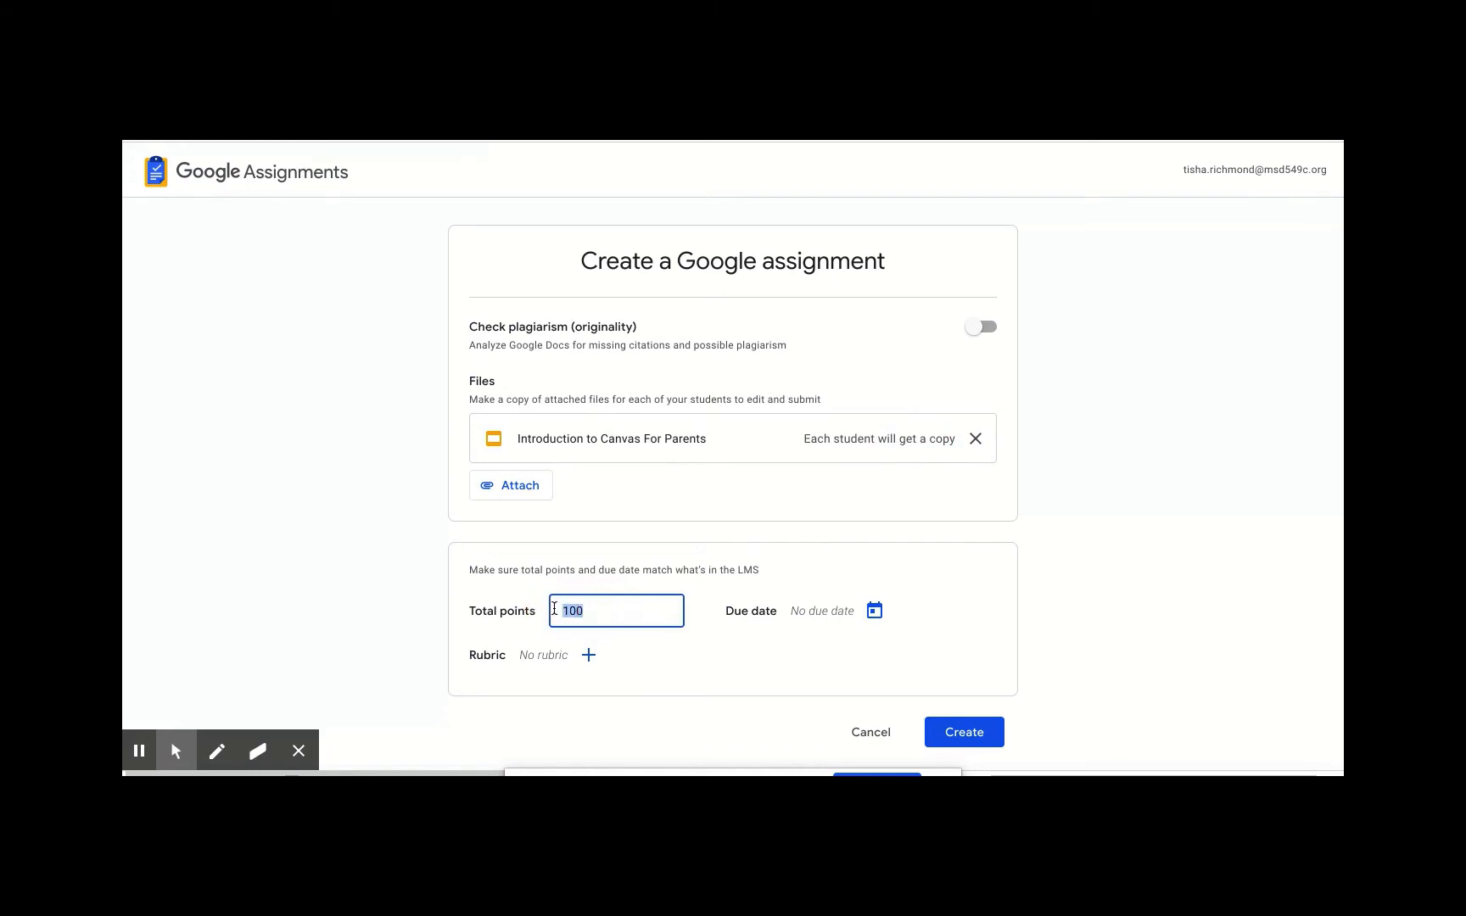
text(5)
scroll(1082, 586, down, 1)
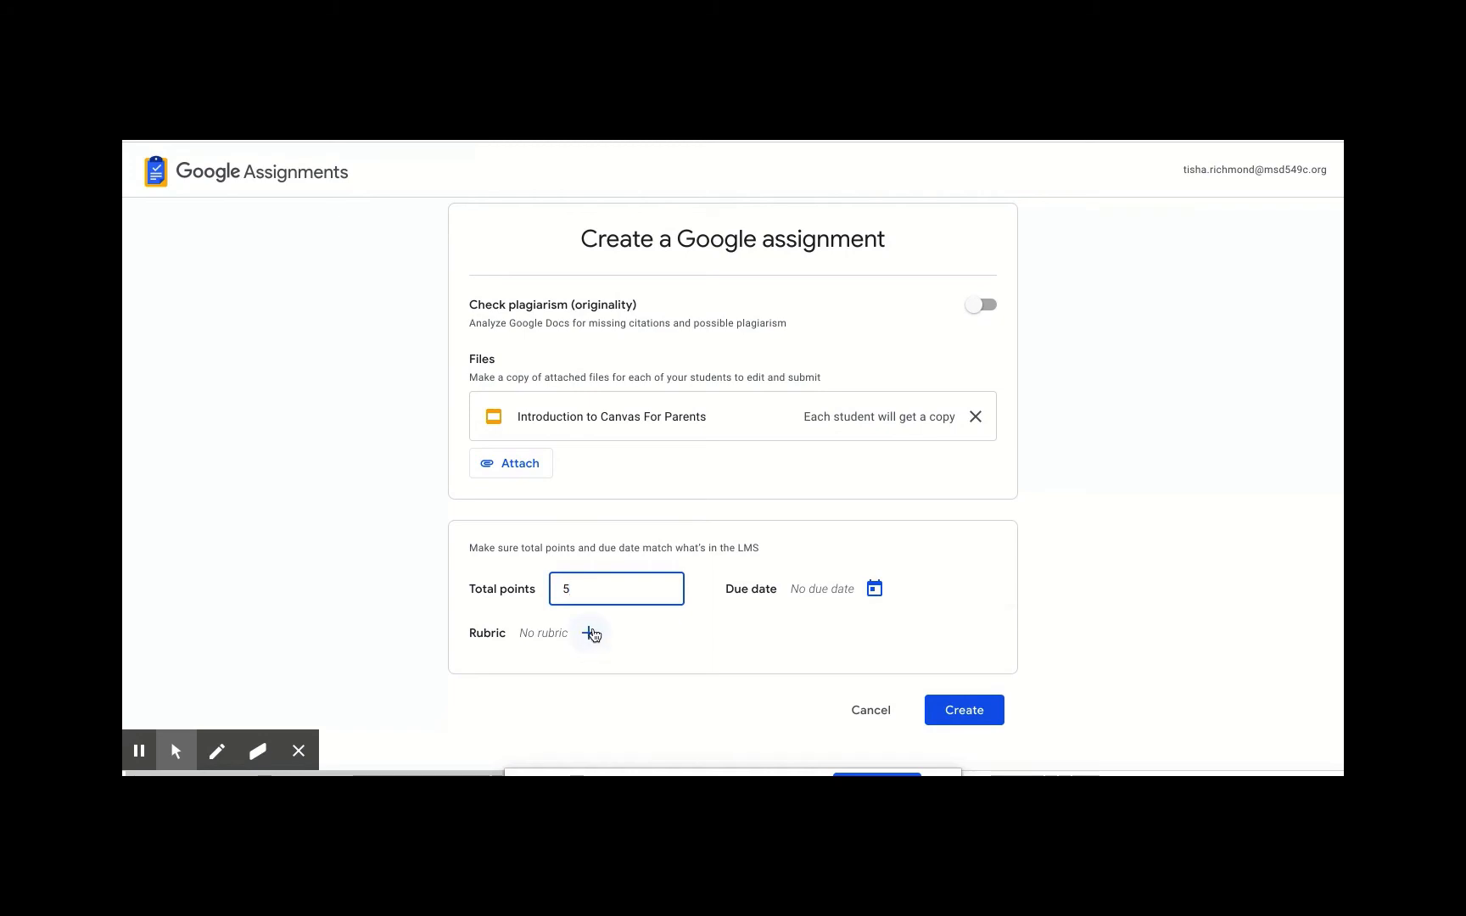
click(958, 711)
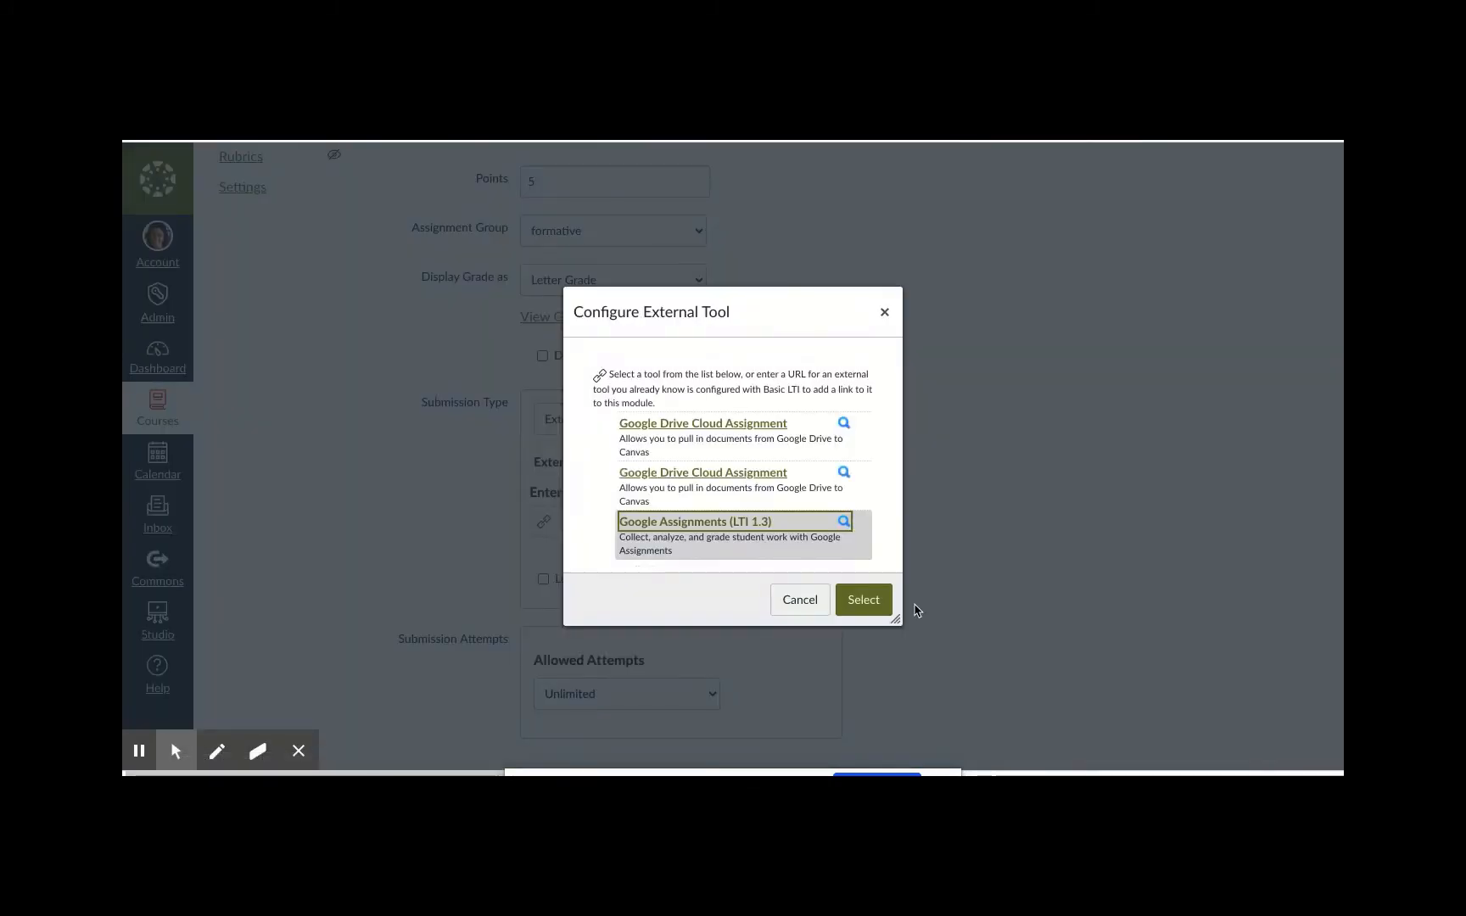
click(864, 600)
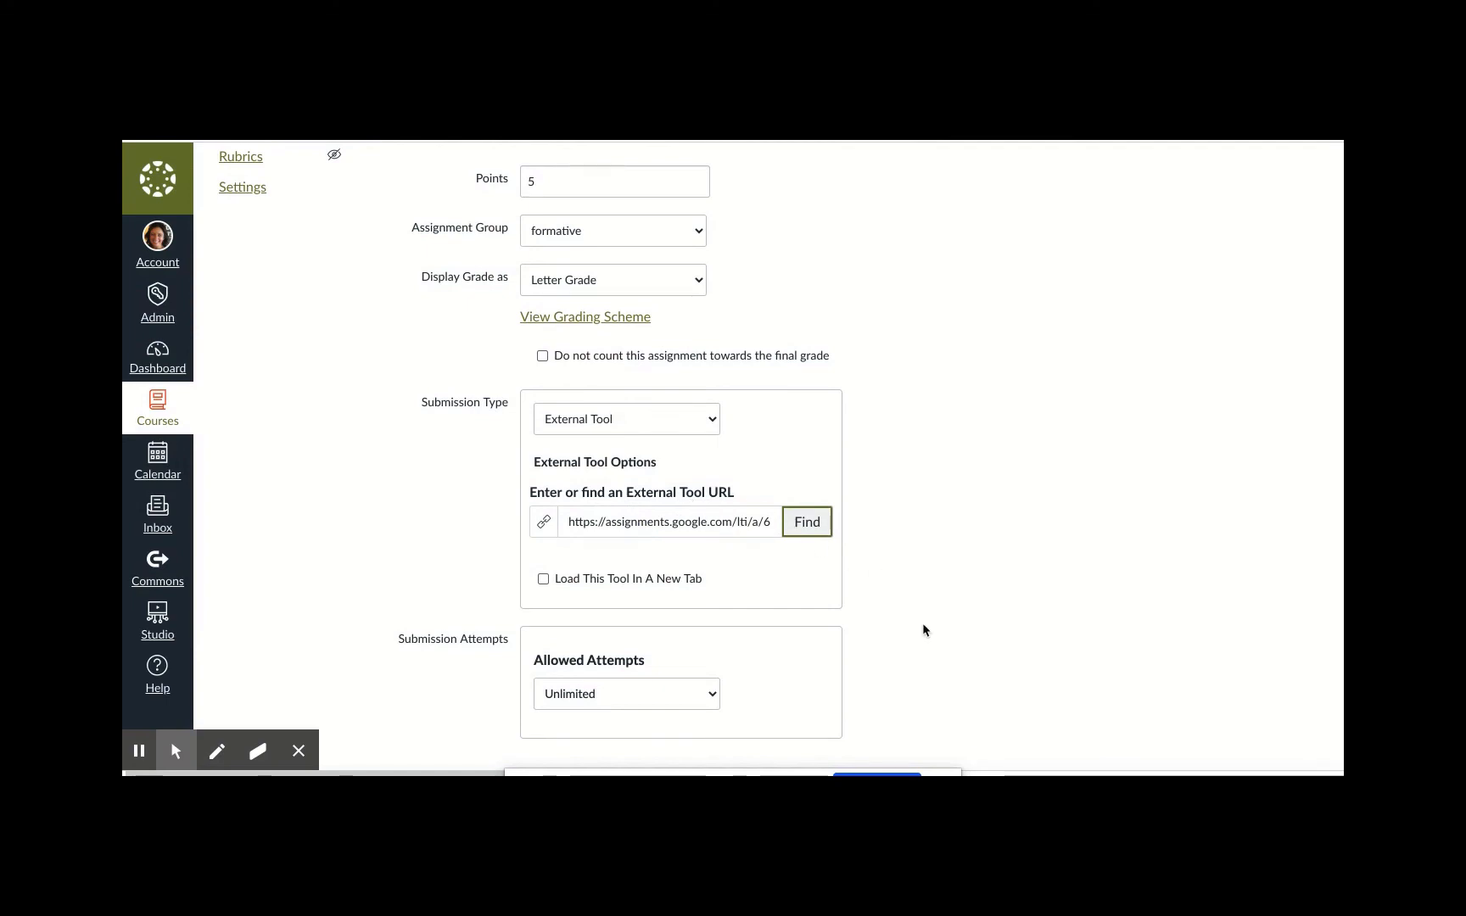
Step: Set the due date for everyone to September 15, 2020 at 11:59pm
scroll(923, 623, down, 3)
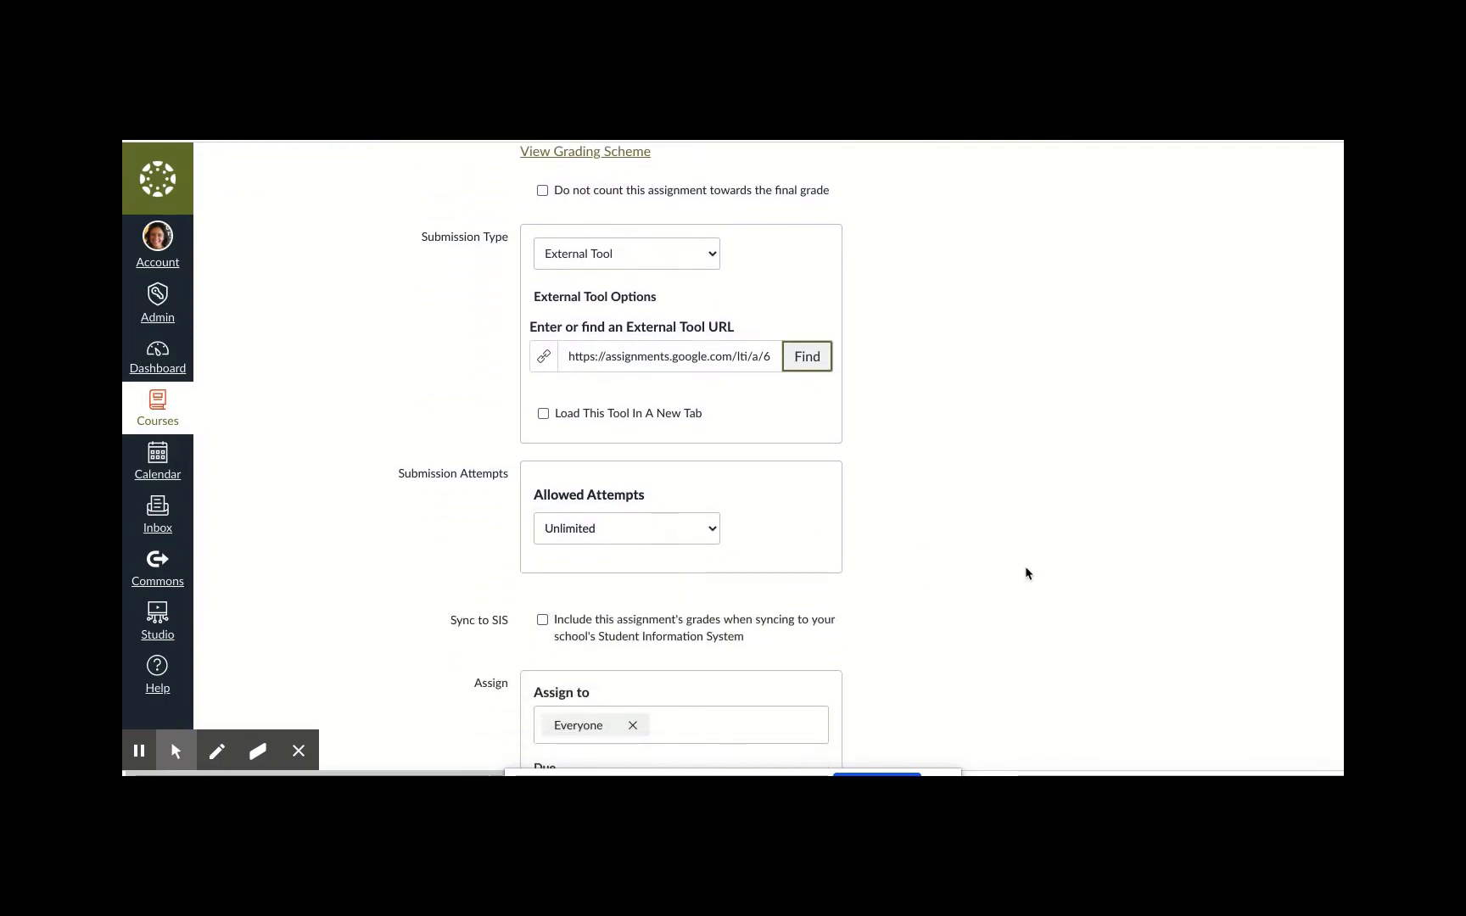
scroll(1025, 573, down, 3)
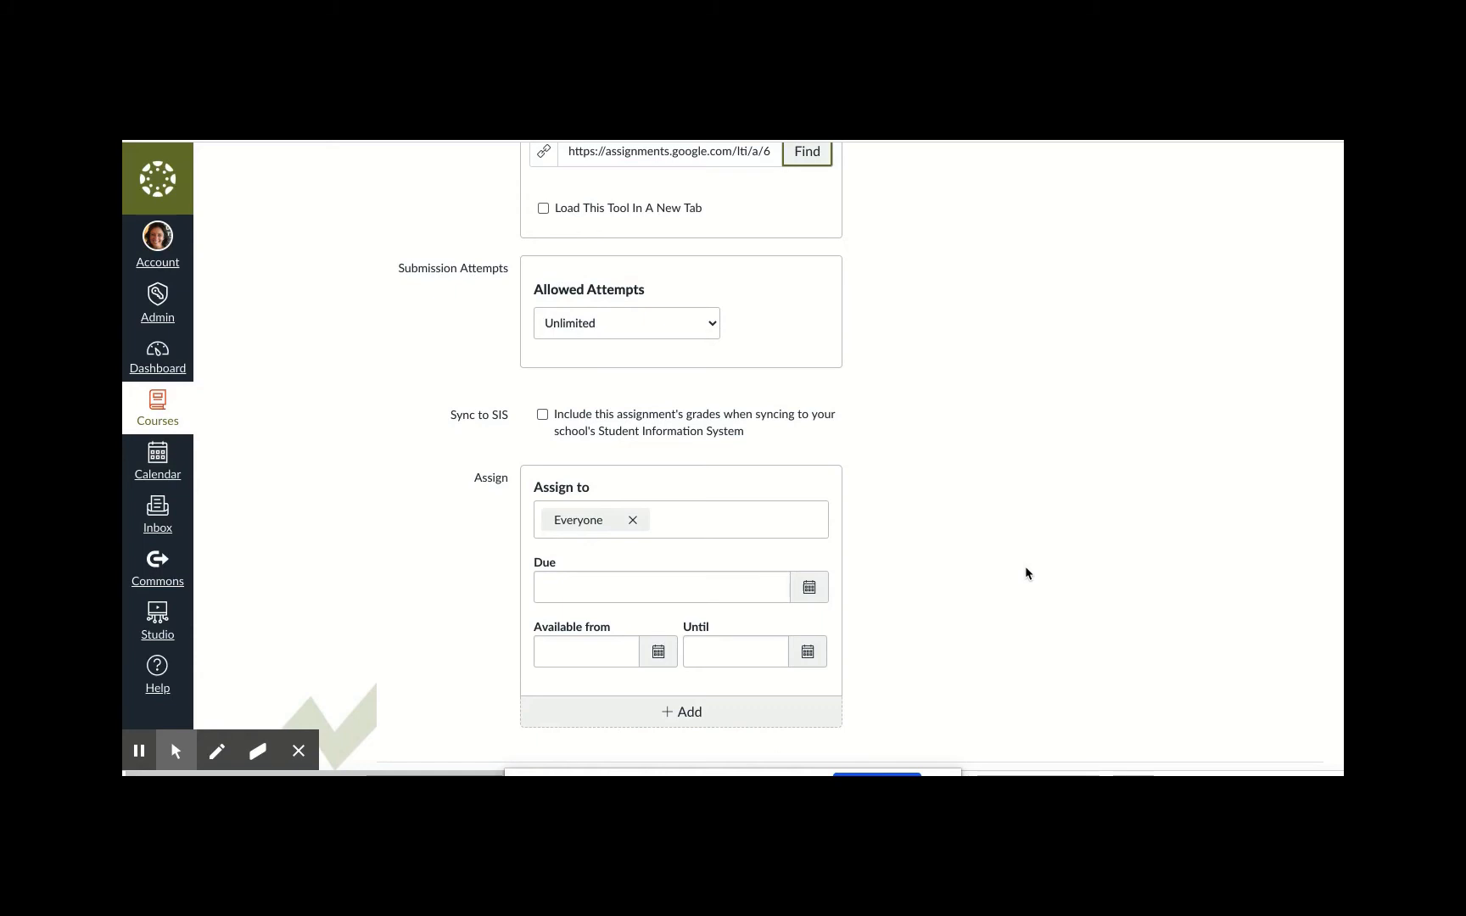
scroll(1025, 574, down, 1)
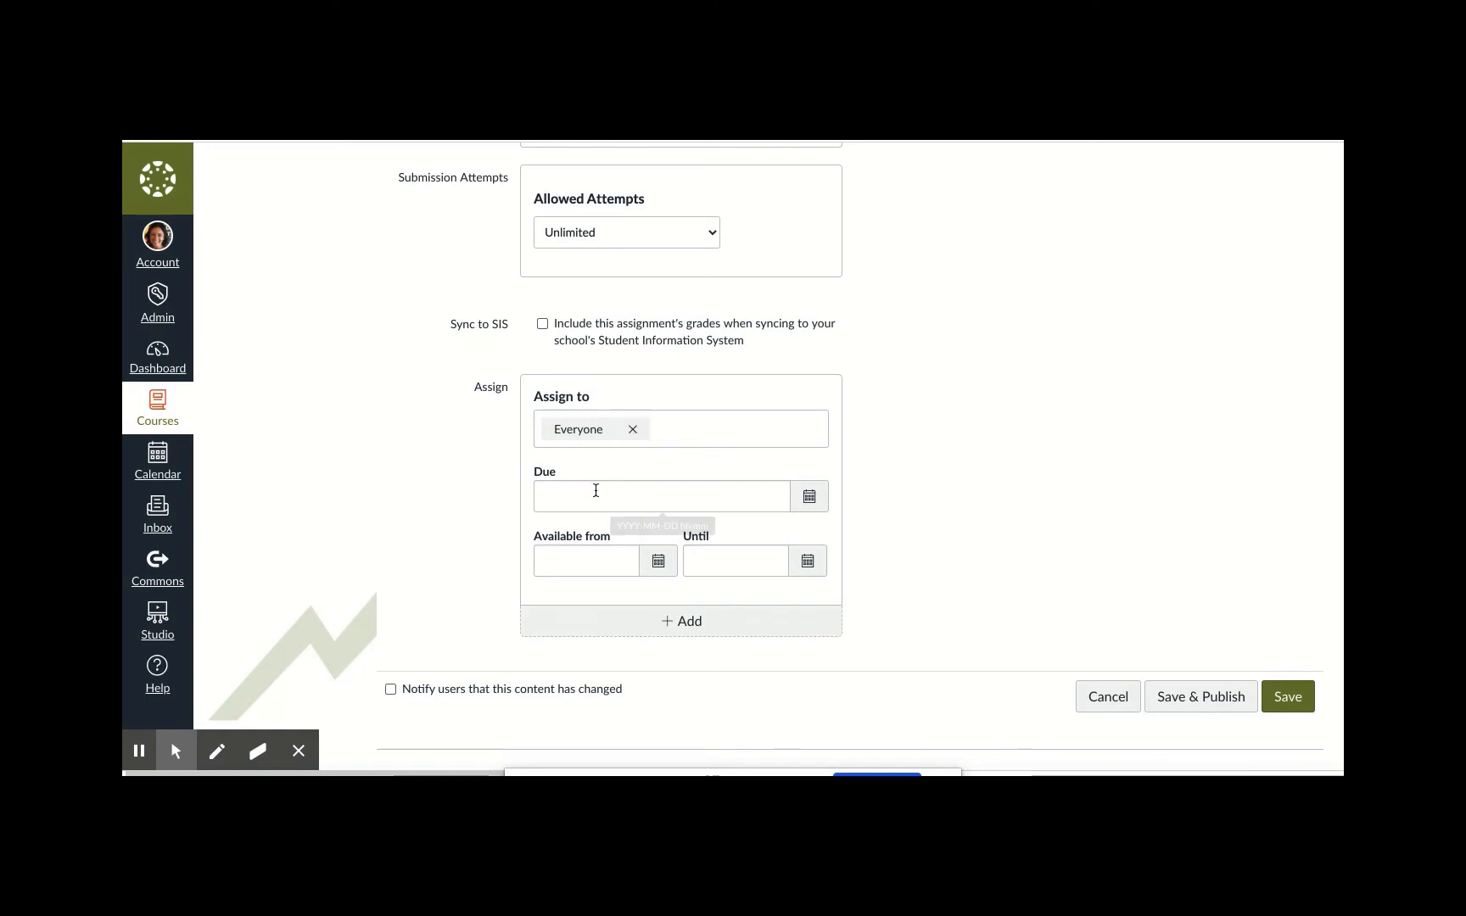
click(809, 496)
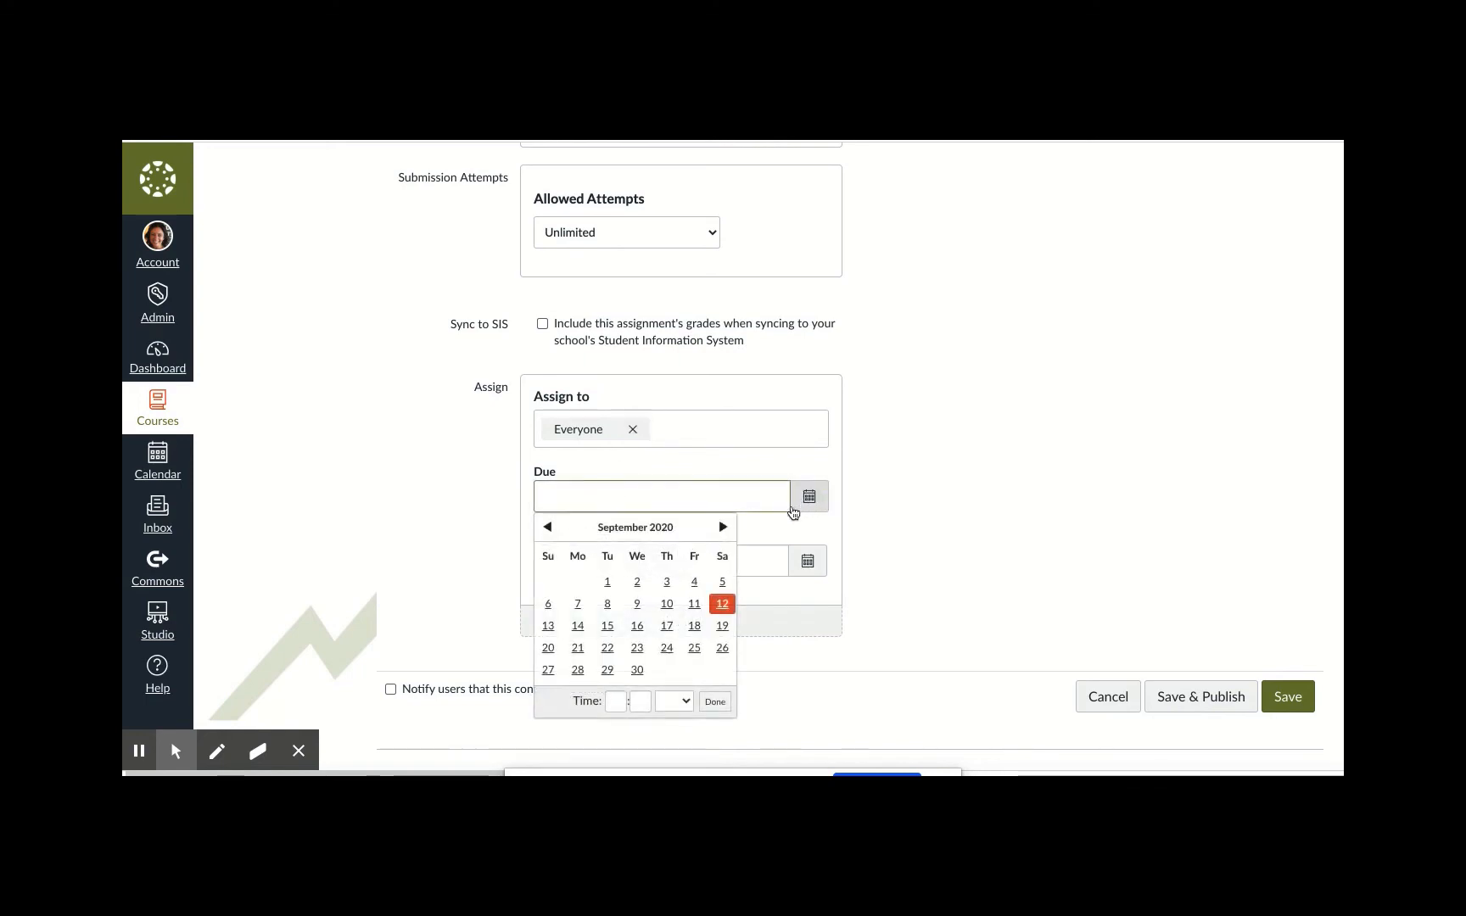
click(607, 625)
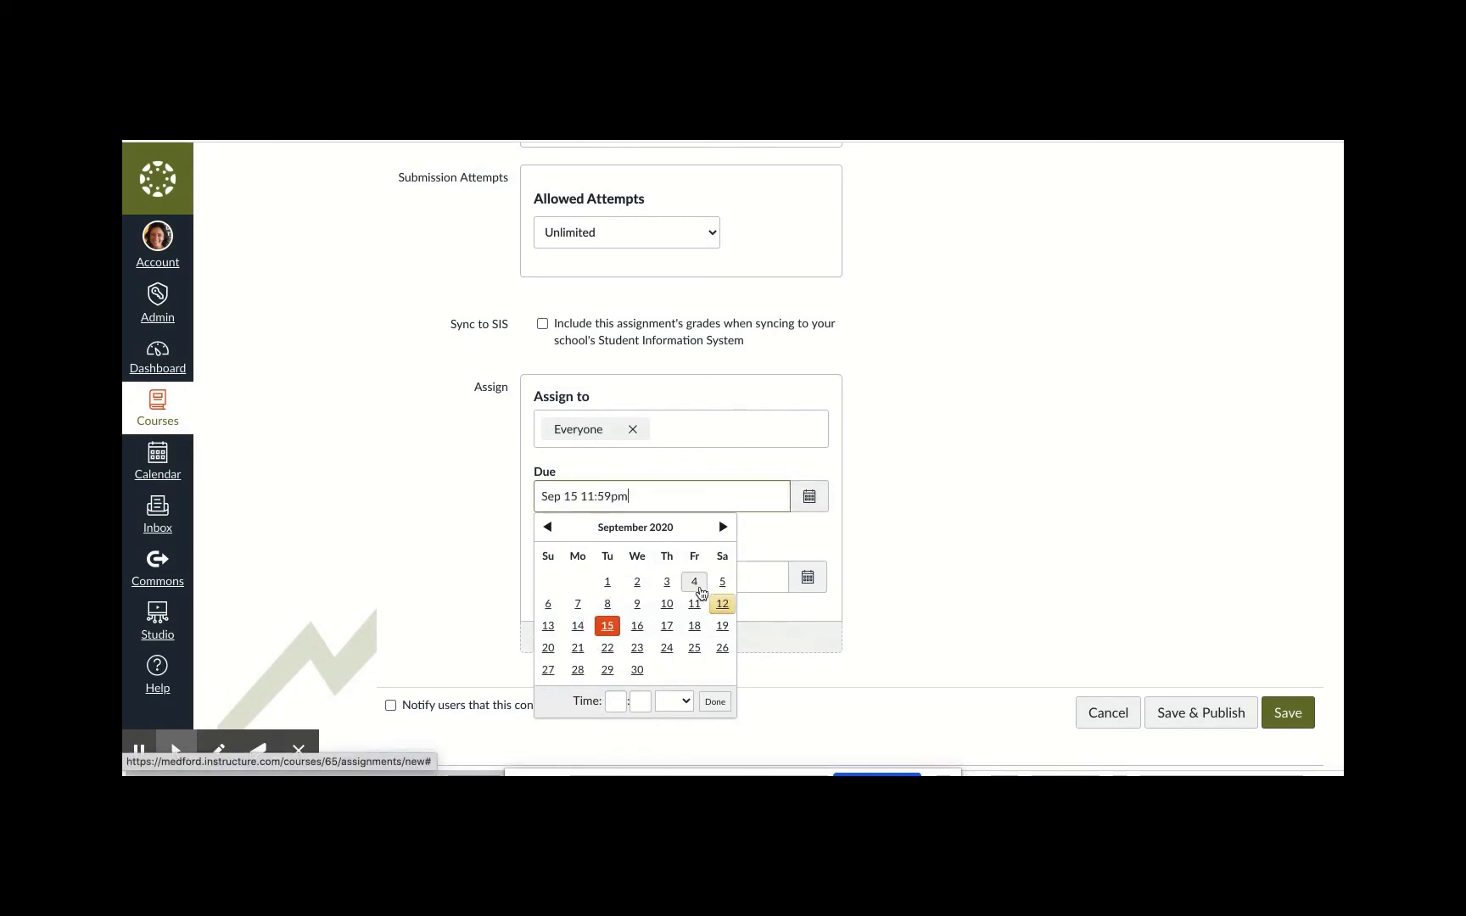
click(935, 517)
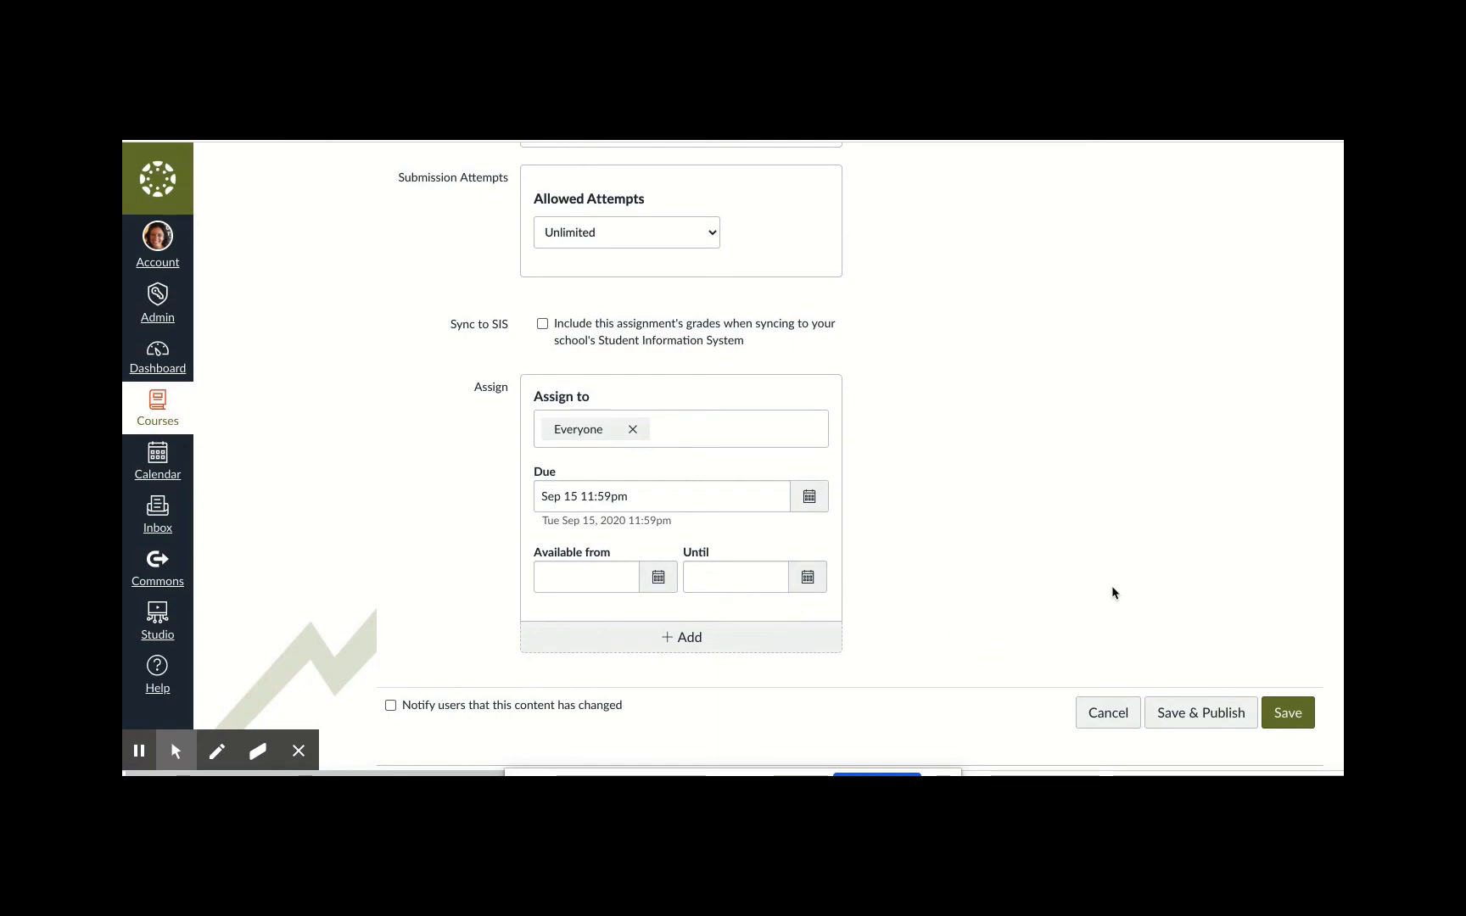
Step: Save and publish the assignment, and look over its published page
scroll(1111, 585, down, 1)
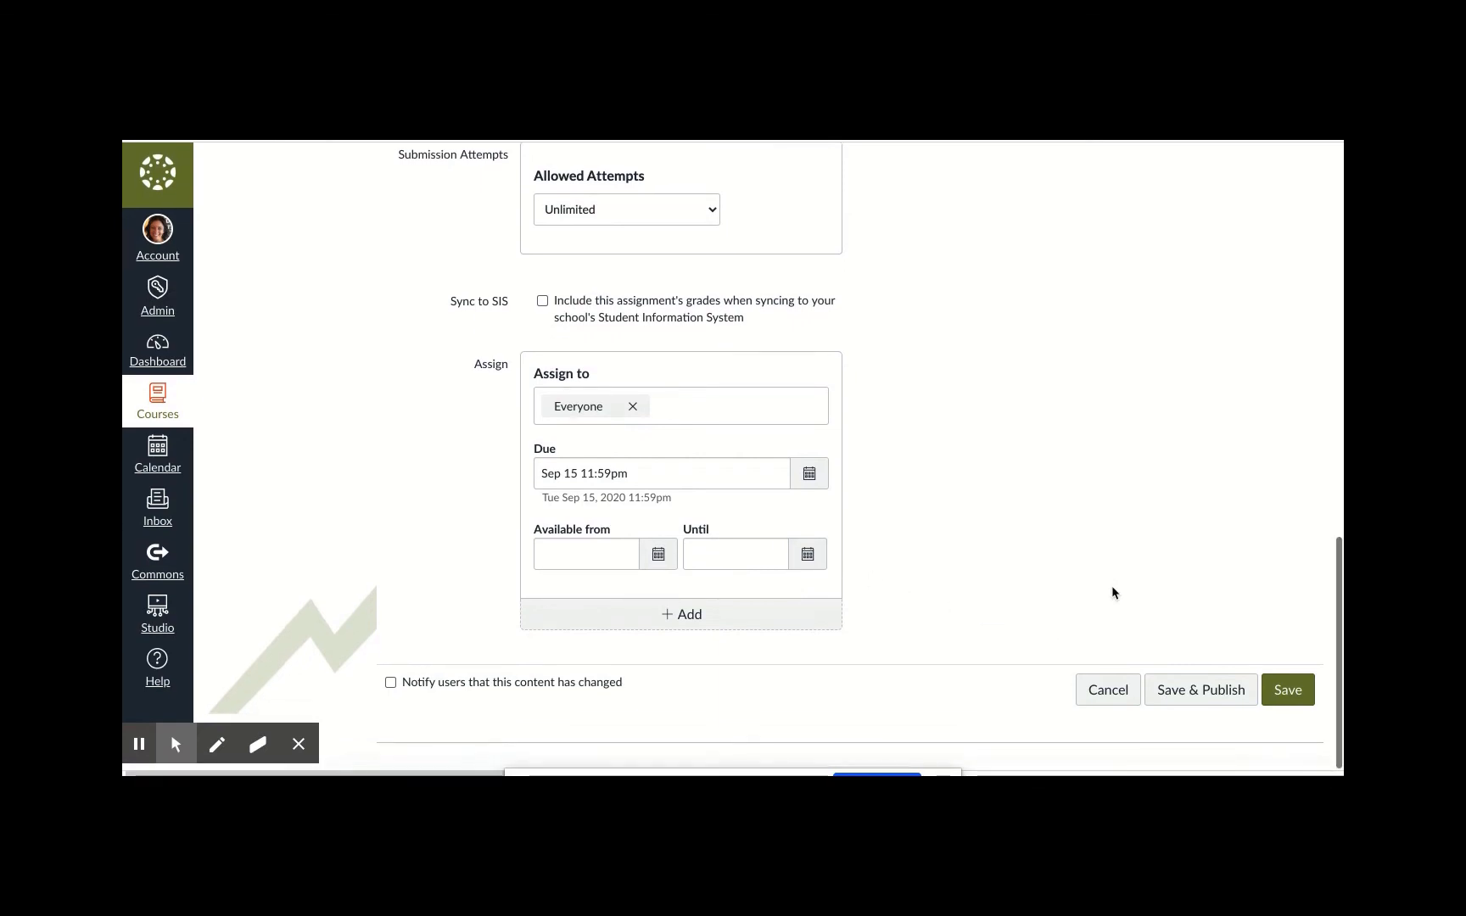
click(1184, 699)
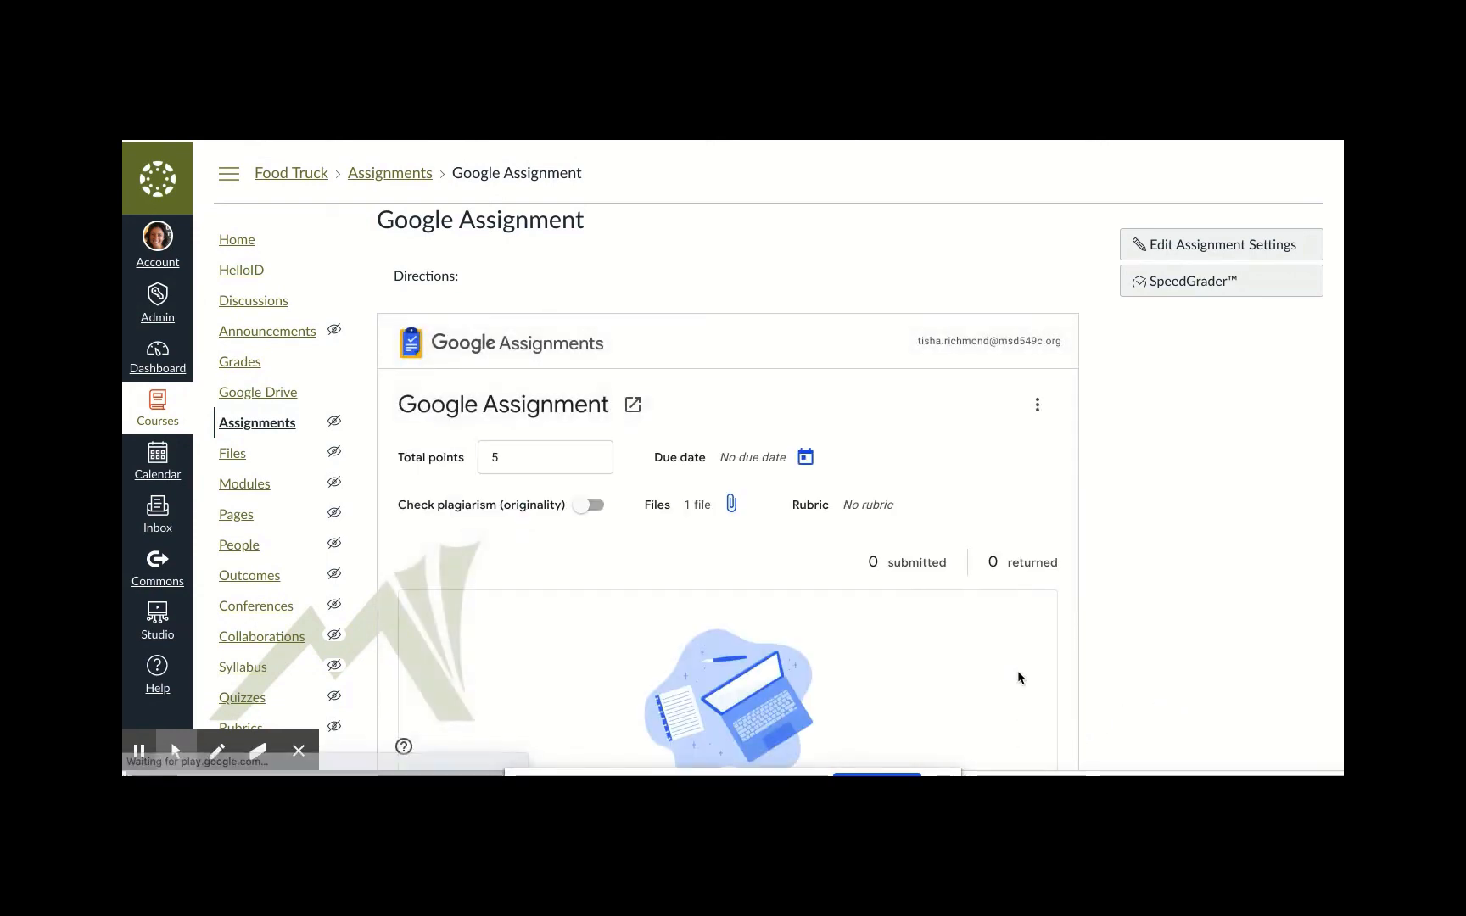
scroll(1017, 671, down, 2)
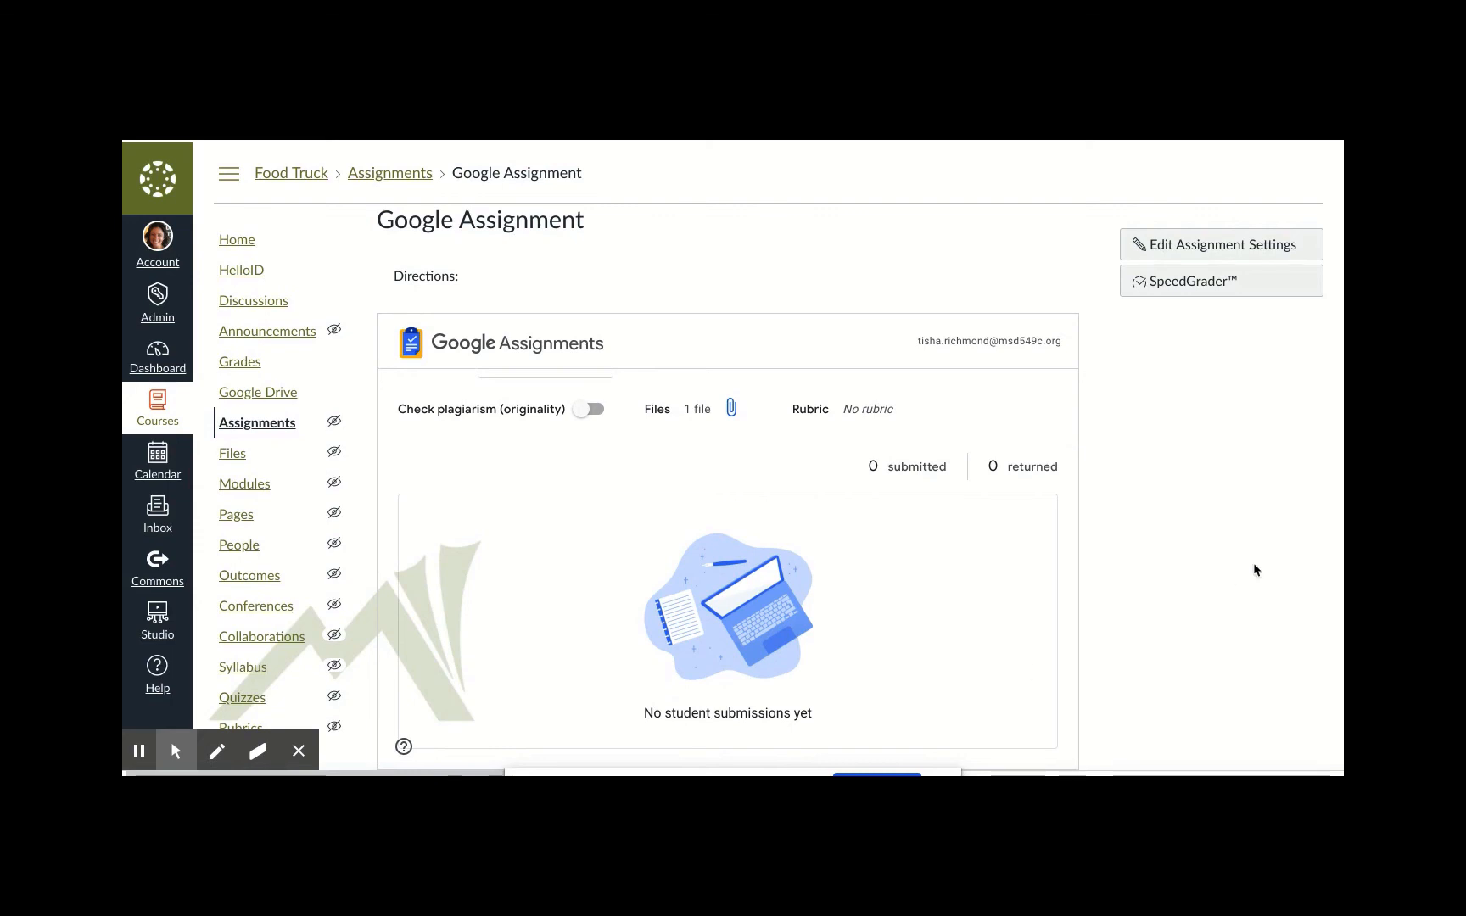
scroll(1272, 560, down, 1)
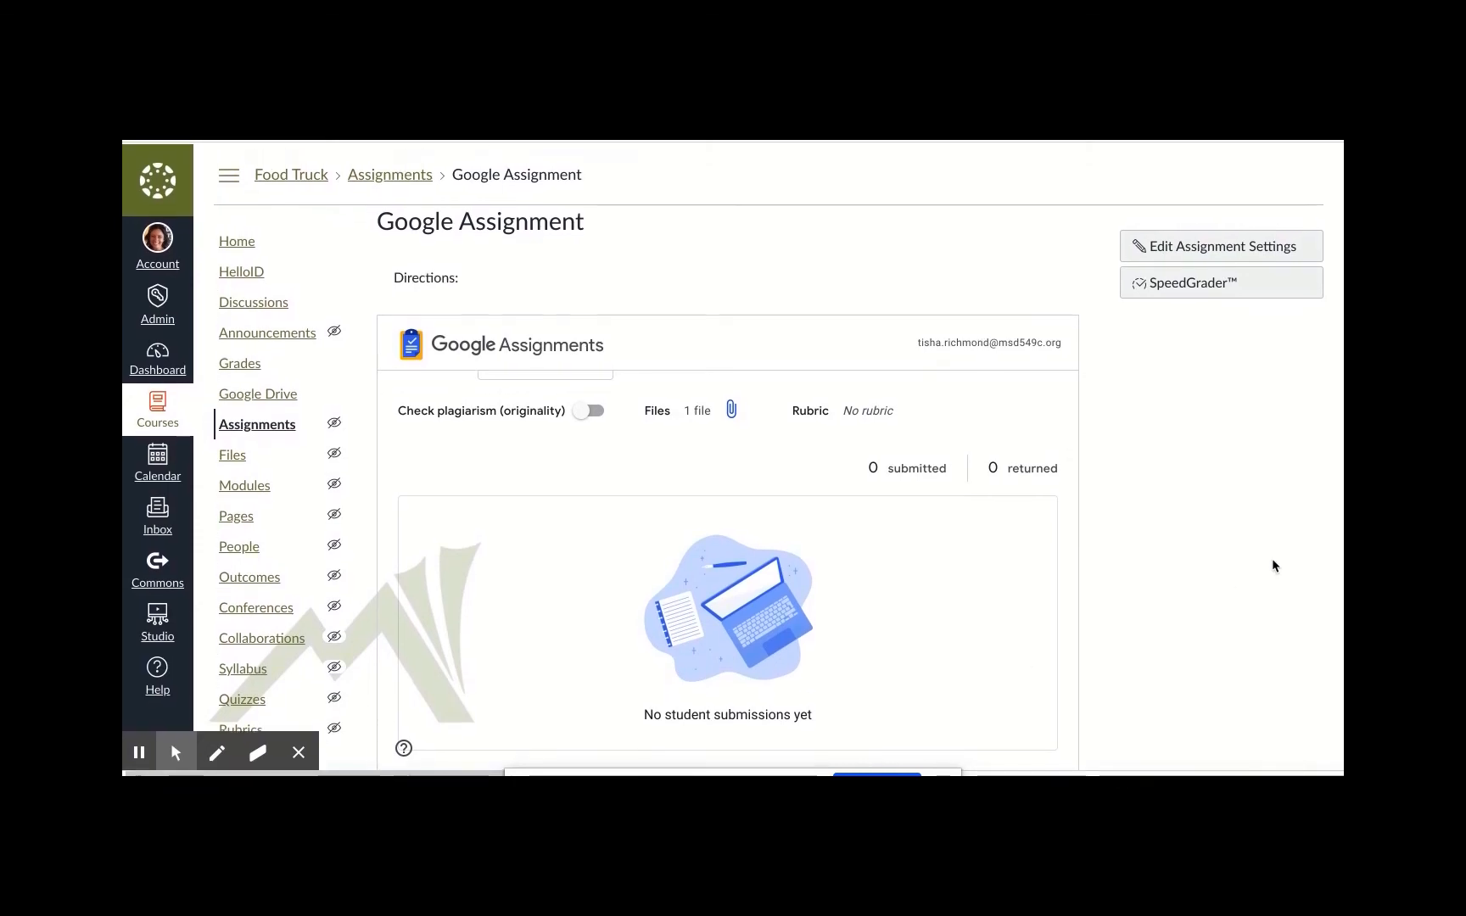
scroll(1271, 560, down, 1)
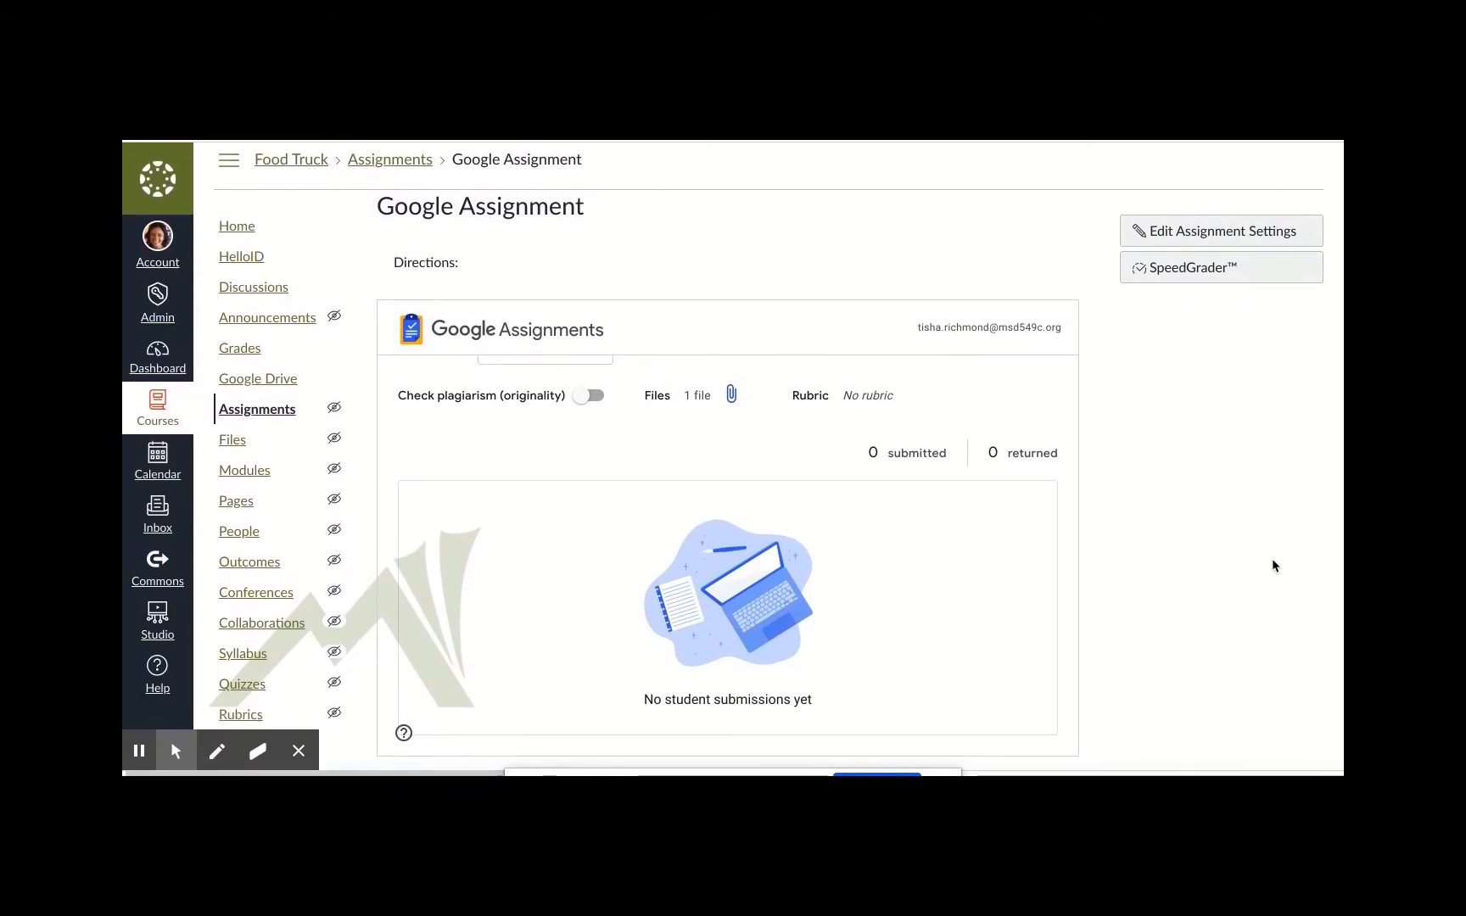